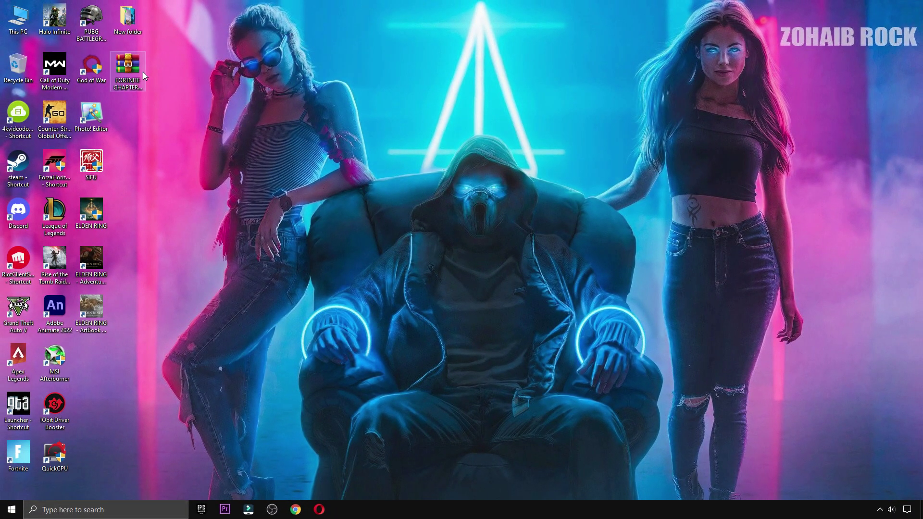
Move the Fortnite Chapter 3 FPS boost pack archive to an open area of the desktop and extract it there
drag(143, 71, 507, 86)
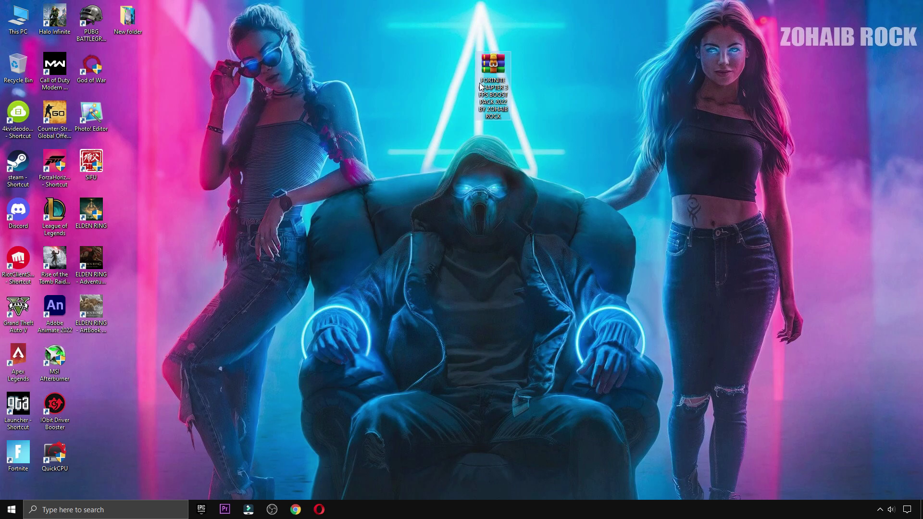
right_click(491, 96)
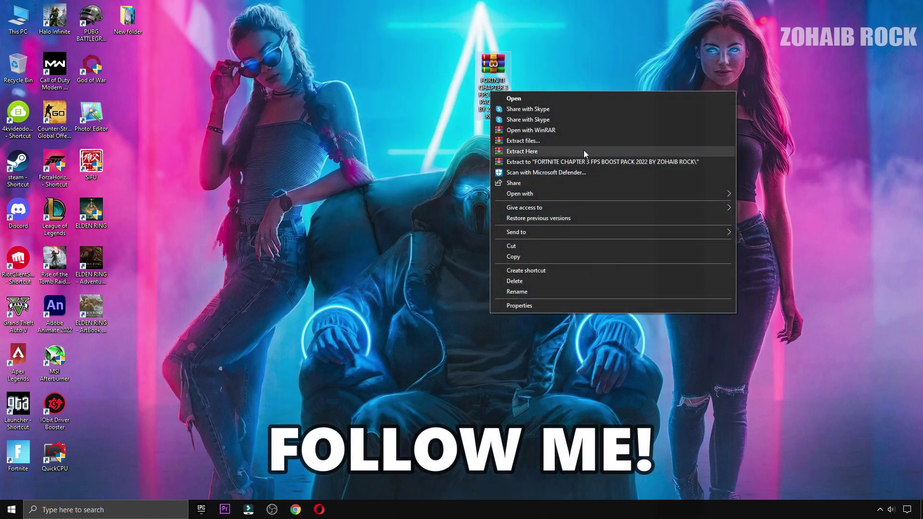
click(522, 152)
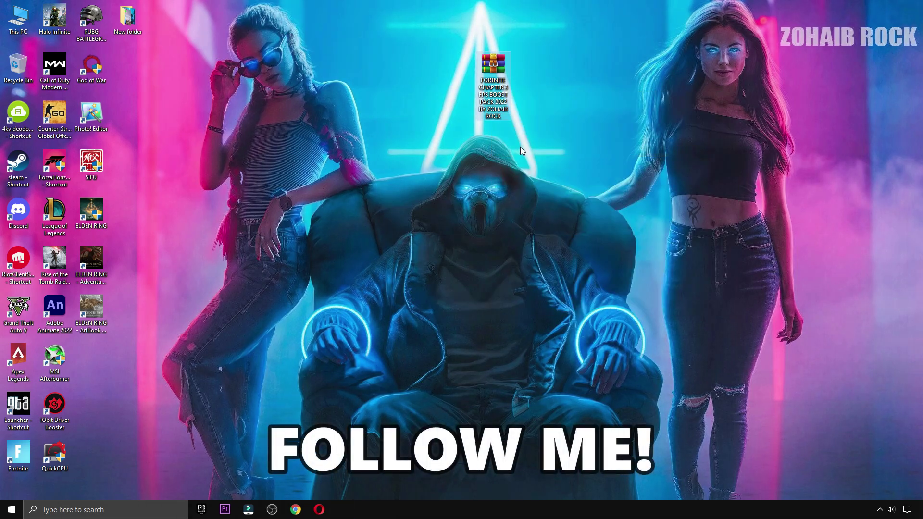
Place the extracted boost pack folder beside its archive and discard the archive in the Recycle Bin
drag(92, 358, 355, 215)
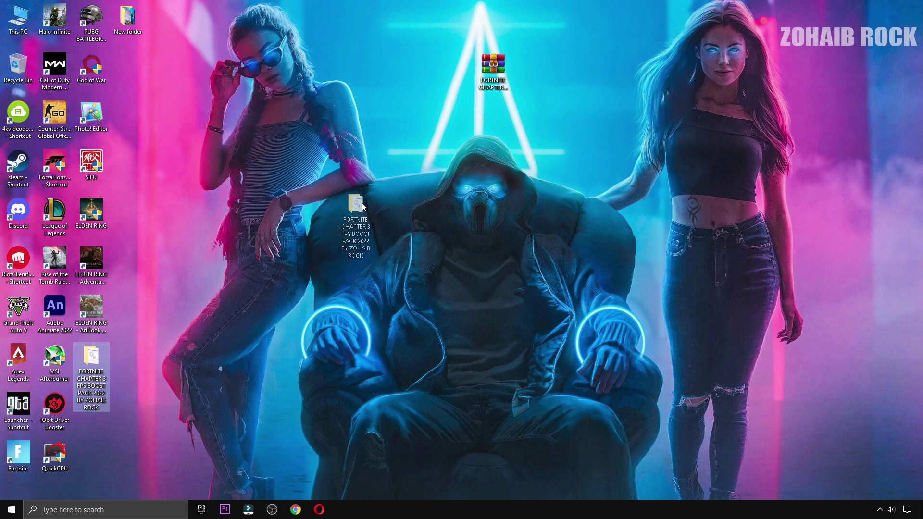
drag(446, 76, 440, 145)
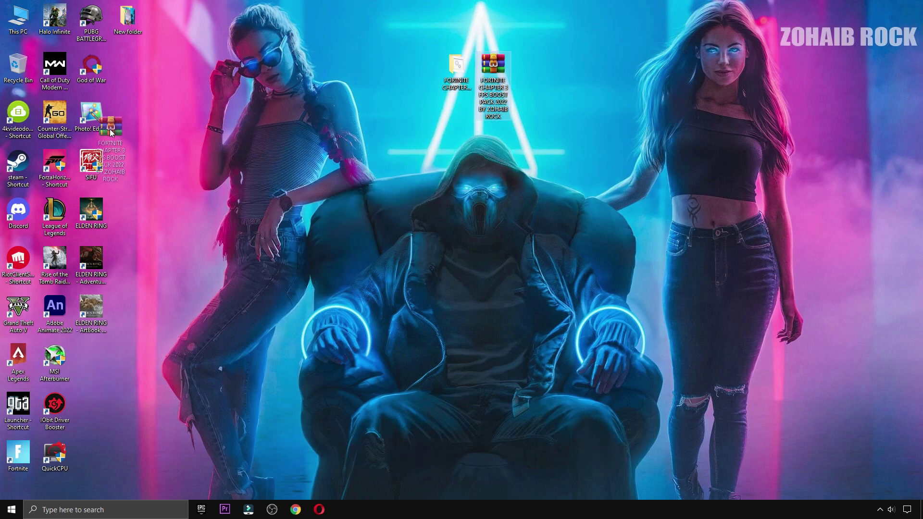
drag(16, 76, 17, 76)
Open the extracted boost pack folder in a smaller window and enter its "1 Windows Settings (Registry)" subfolder
double_click(452, 72)
click(889, 6)
drag(620, 82, 605, 82)
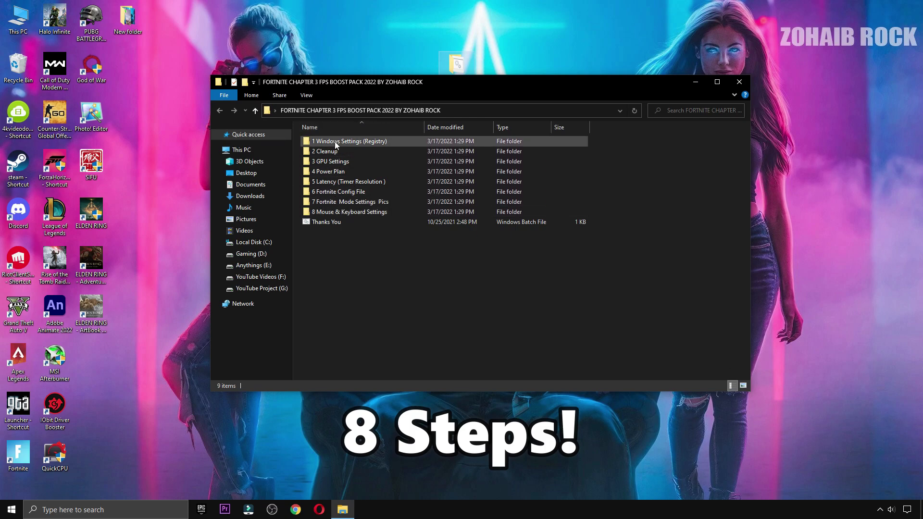
double_click(368, 141)
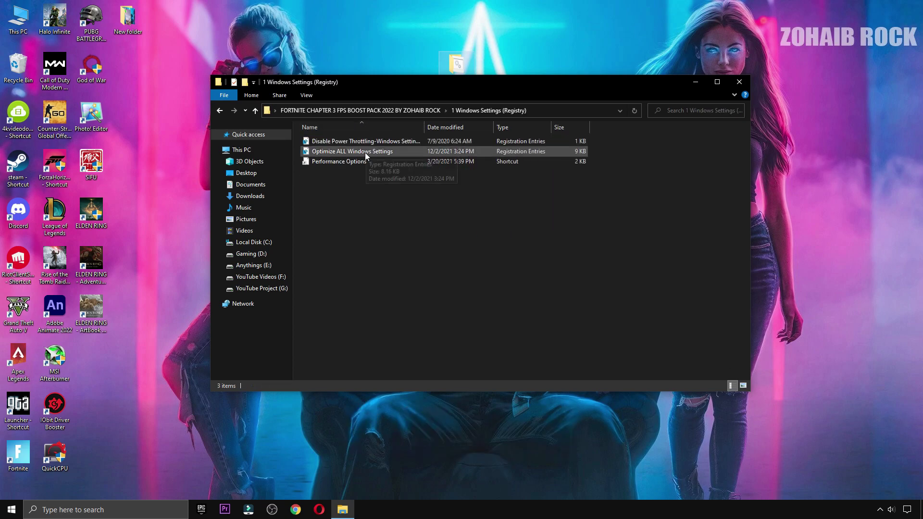
View the Windows Settings home page and close it again
click(11, 510)
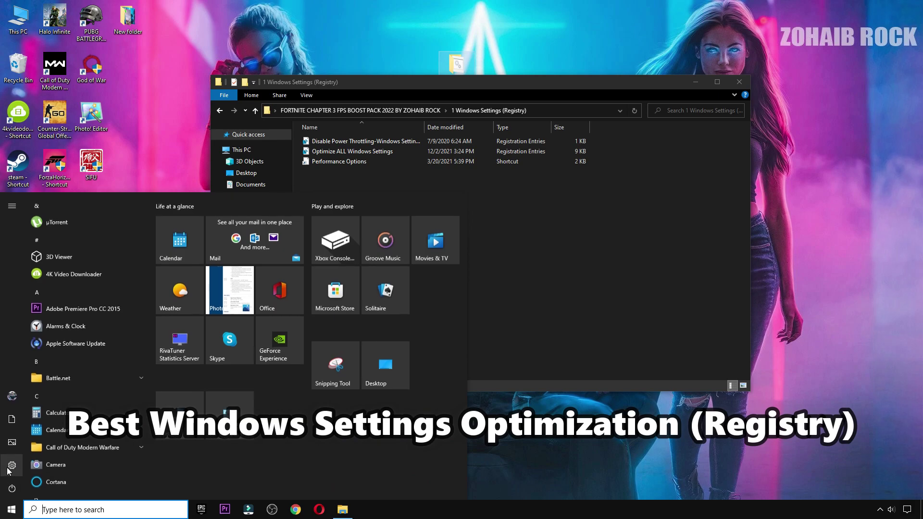
click(36, 466)
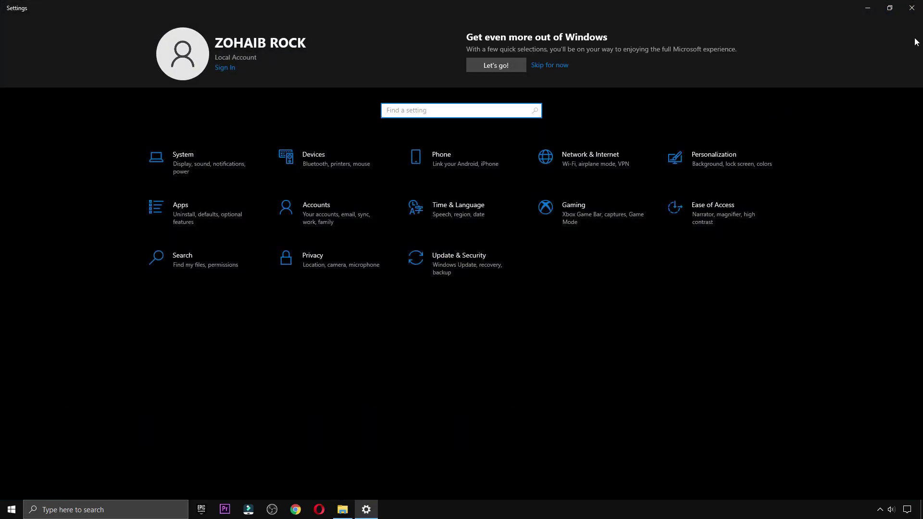
click(910, 7)
Merge the "Optimize ALL Windows Settings" registry file into the registry, allowing the Registry Editor to make changes
double_click(356, 151)
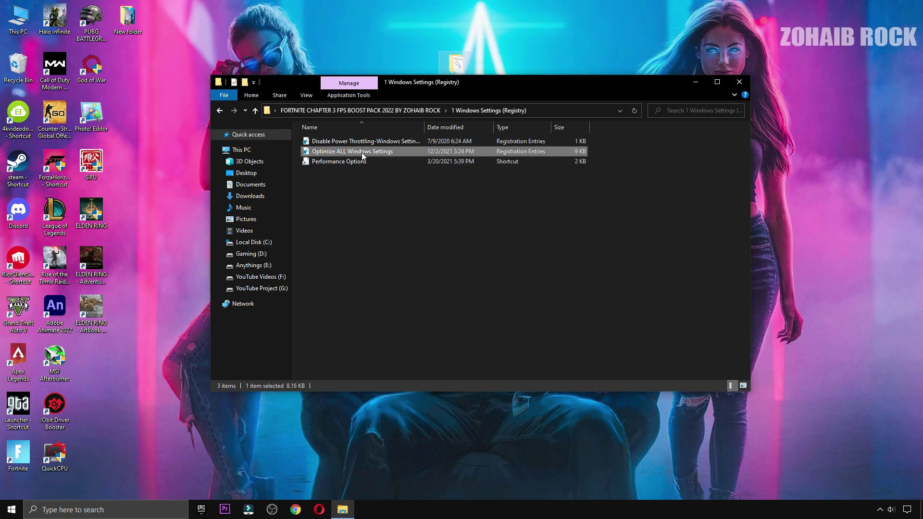
click(412, 316)
click(534, 270)
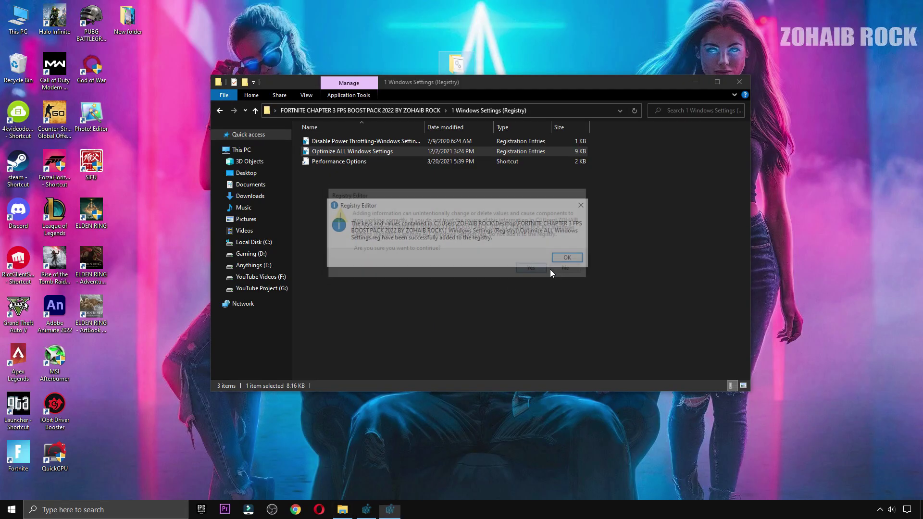
Merge the "Disable Power Throttling" registry file into the registry, approving the permission and confirmation dialogs
double_click(365, 141)
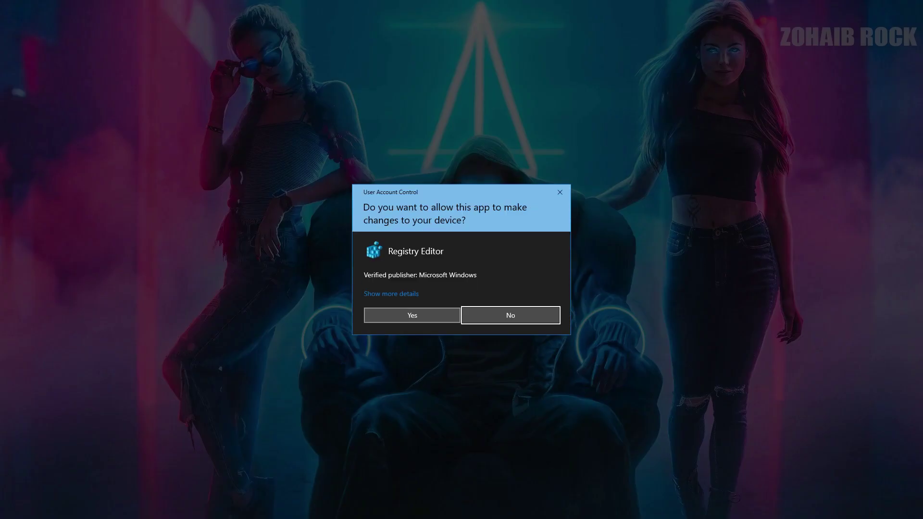
click(414, 315)
click(535, 272)
click(571, 257)
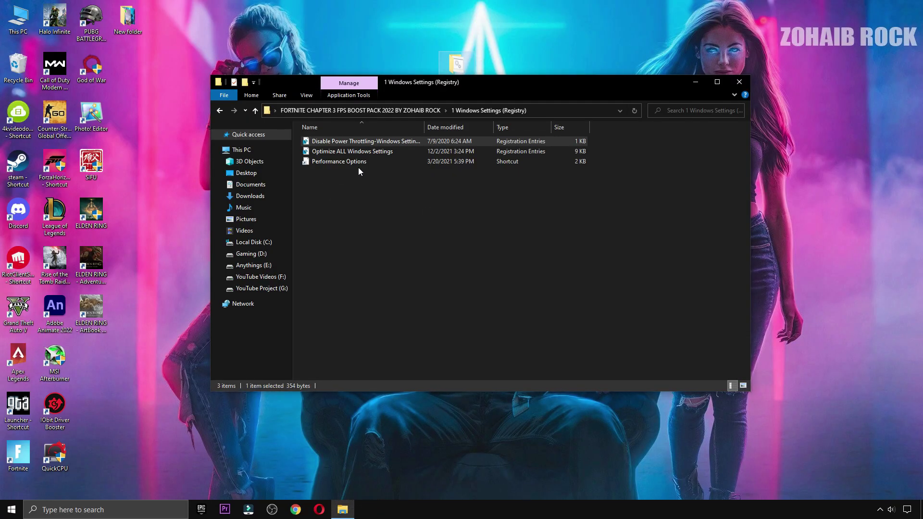
Set the visual effects in Performance Options to "Let Windows choose what's best for my computer" and confirm
double_click(357, 163)
drag(96, 19, 351, 45)
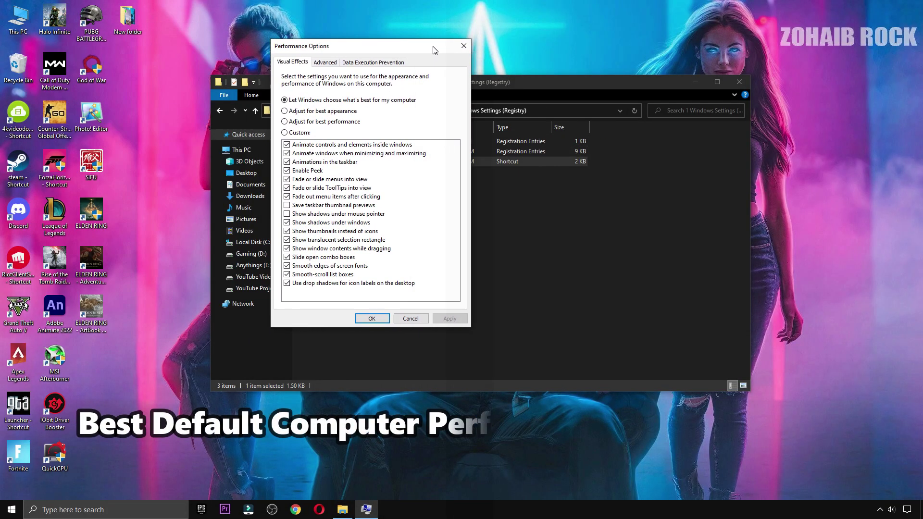
click(327, 121)
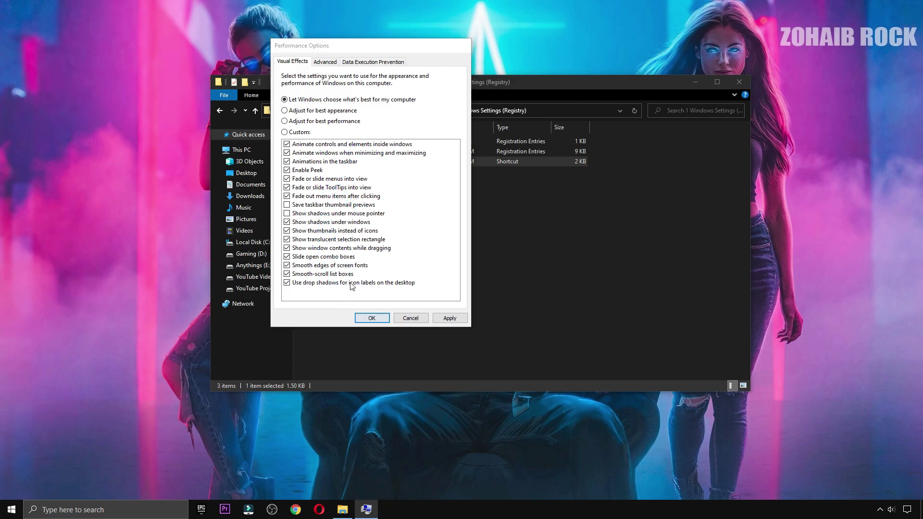
key(Return)
Run the Delete Prefetch Files, Delete Temporary Files and Delete Windows Update Cache scripts from the pack's "2 Cleanup" folder
click(221, 115)
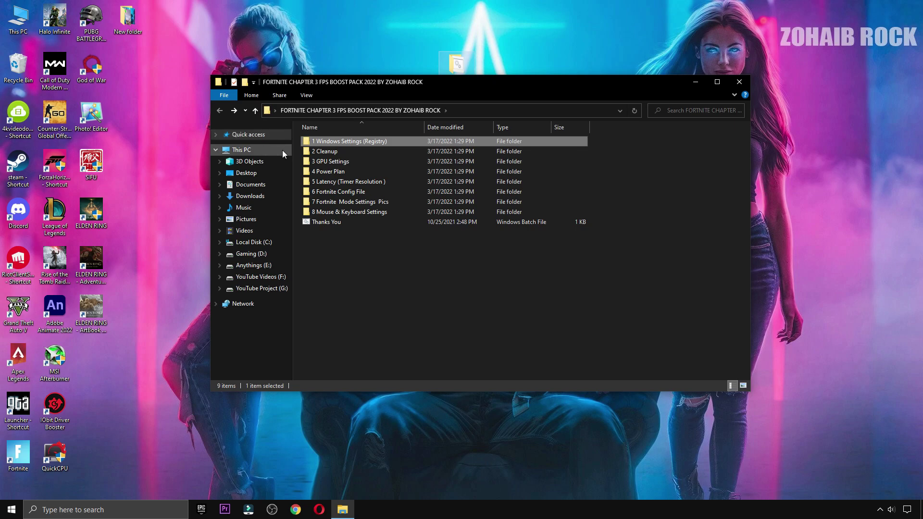
double_click(320, 149)
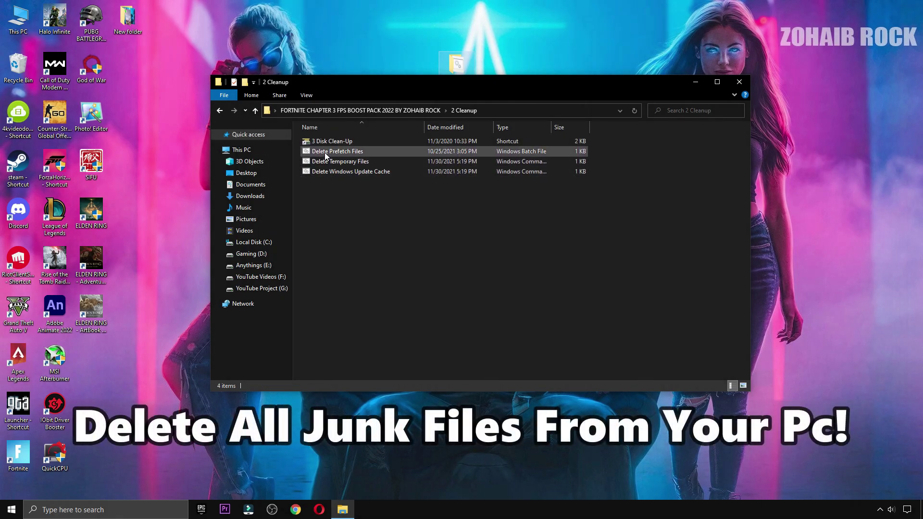
double_click(324, 152)
double_click(328, 161)
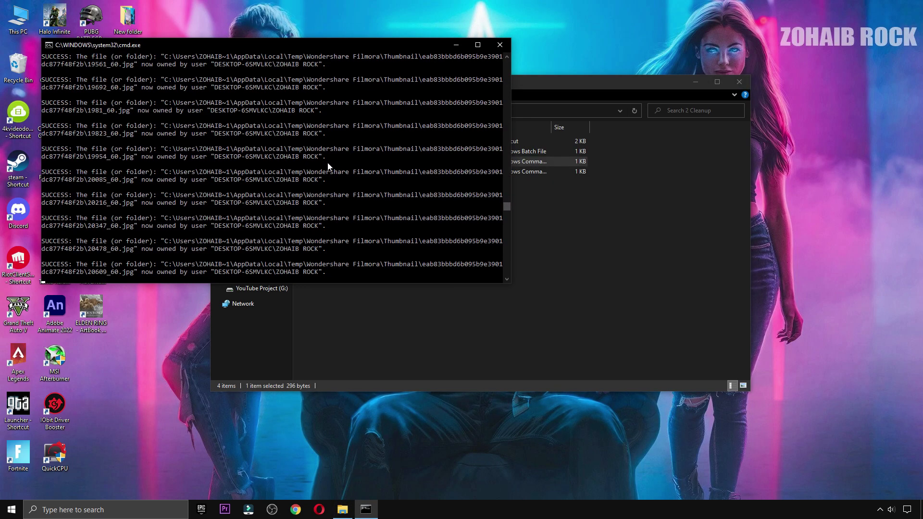
double_click(345, 171)
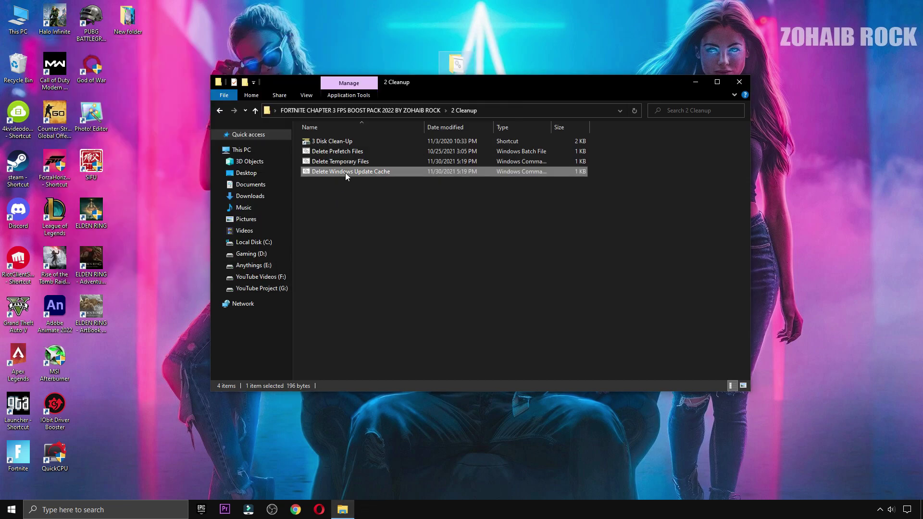
Launch the "3 Disk Clean-Up" shortcut, close the folder window and start the scan of drive C:
double_click(333, 141)
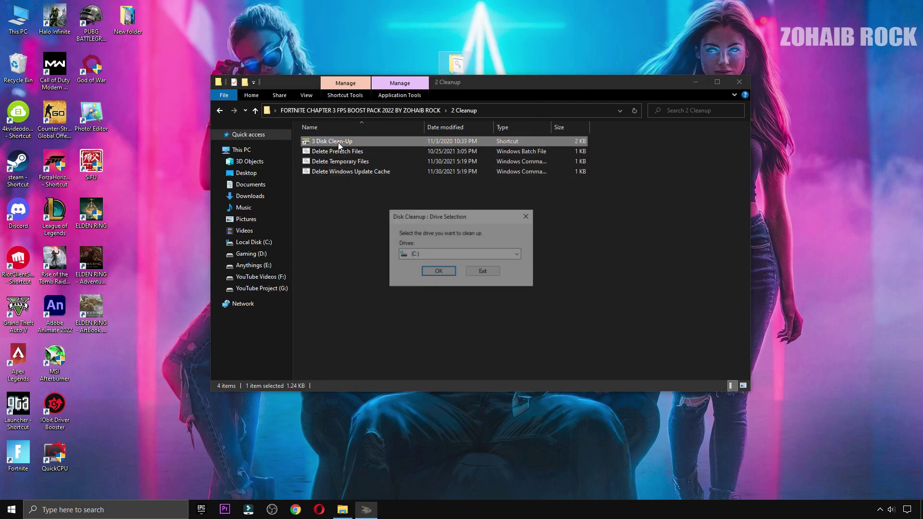
click(740, 82)
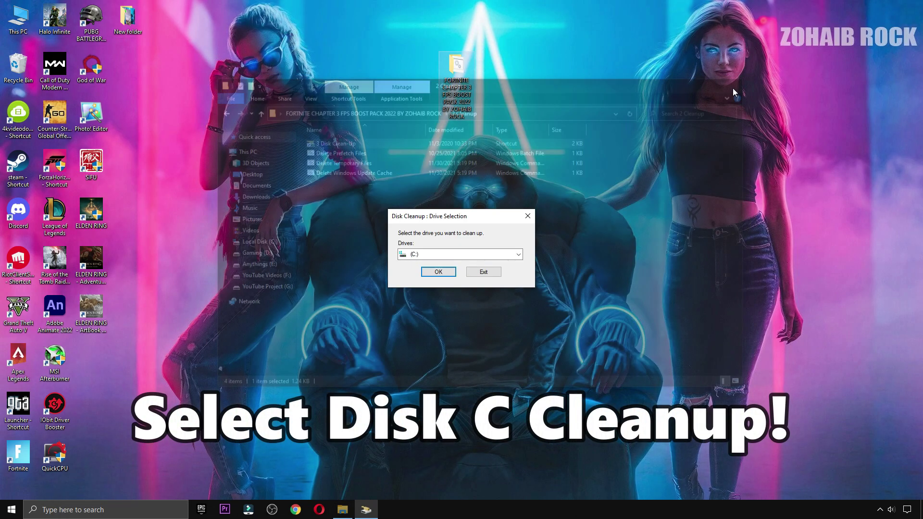
drag(455, 212, 457, 173)
click(439, 233)
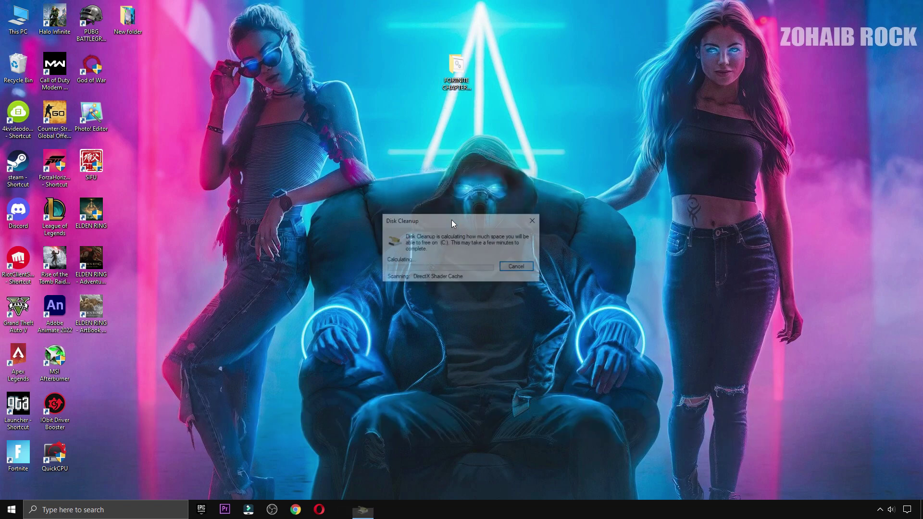
Mark the listed file categories for drive C:, including DirectX Shader Cache and Delivery Optimization Files, and permanently delete them
drag(189, 76, 502, 126)
click(400, 198)
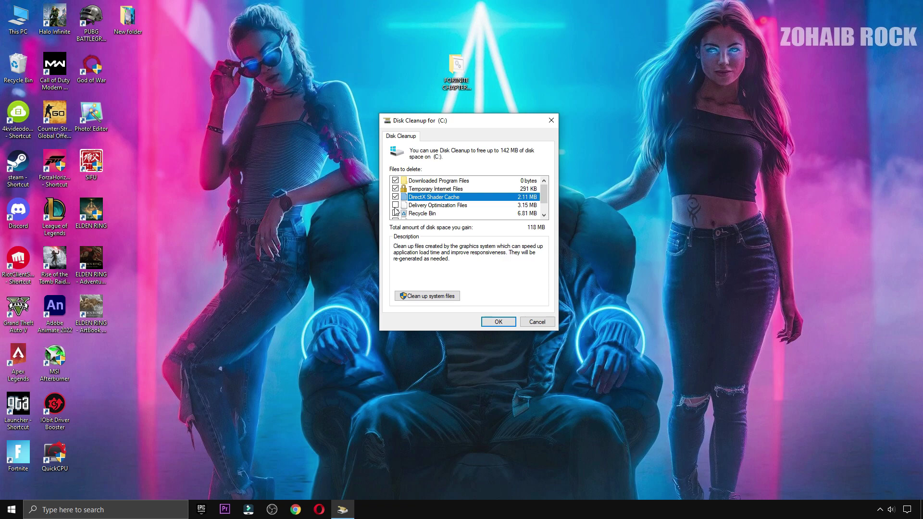
scroll(404, 208, down, 1)
scroll(400, 208, up, 1)
scroll(399, 214, down, 1)
click(485, 321)
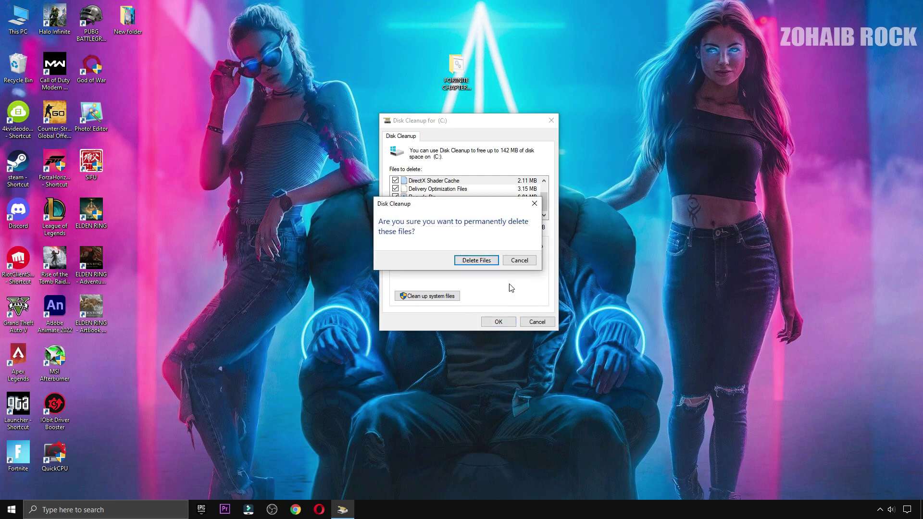
click(477, 261)
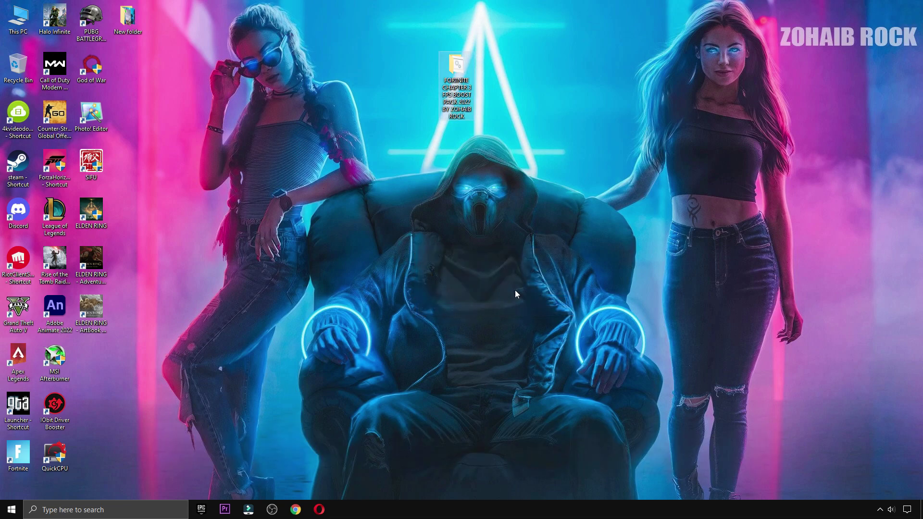
Open the boost pack's "3 GPU Settings" folder and display its contents as extra large icons
double_click(448, 89)
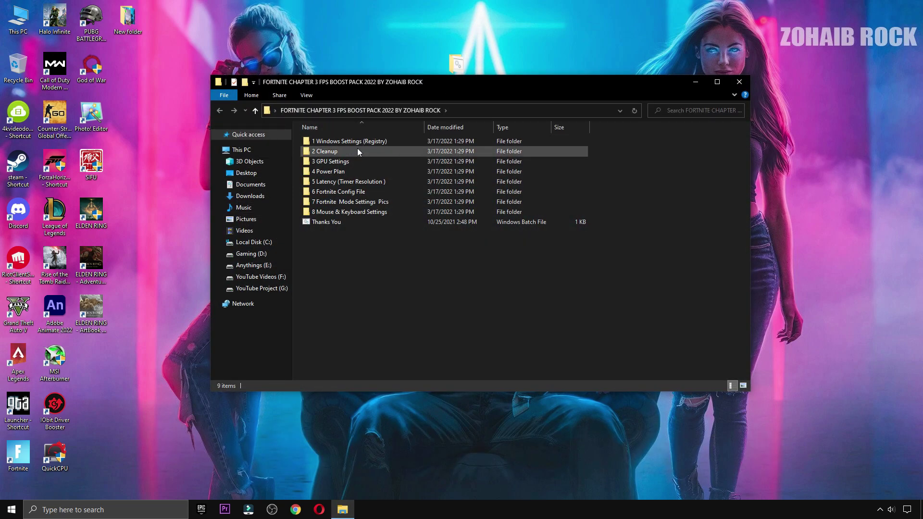
double_click(347, 162)
right_click(366, 209)
mouse_move(400, 216)
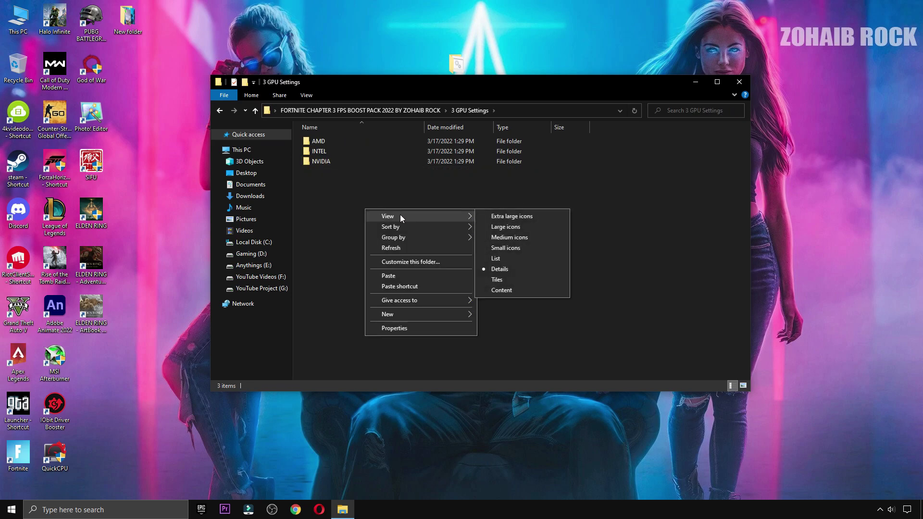
click(487, 216)
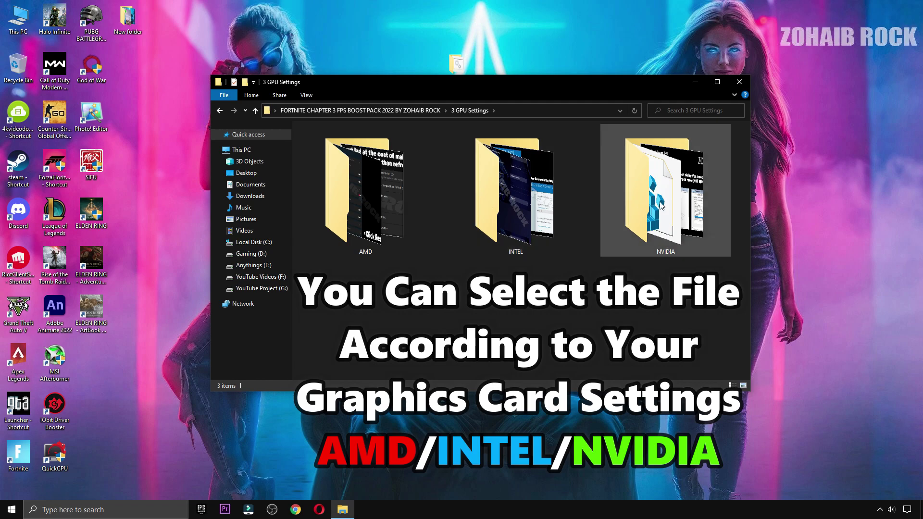
View the three recommended settings pictures in the AMD folder, from AMD ADVANCE SETTING 1 to AMD DISPLAY SETTING 3
double_click(359, 190)
click(326, 153)
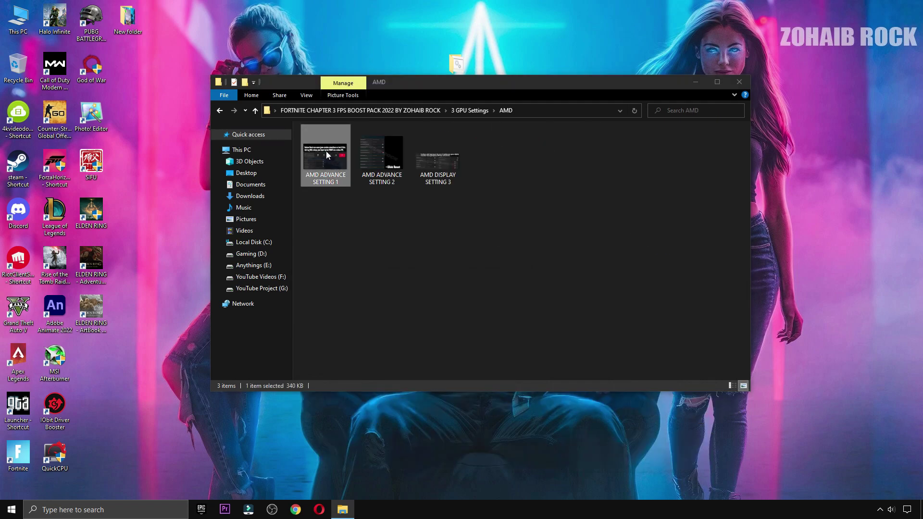
double_click(326, 153)
key(Right)
key(Right)
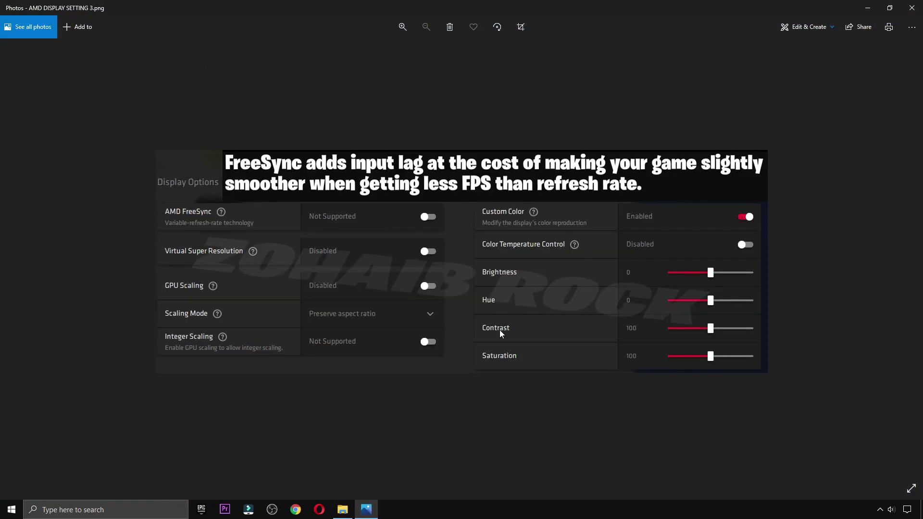
click(912, 7)
View the recommended settings pictures in the INTEL folder, including Intel HD Graphics Control Panel, and return to the GPU Settings folder
double_click(510, 181)
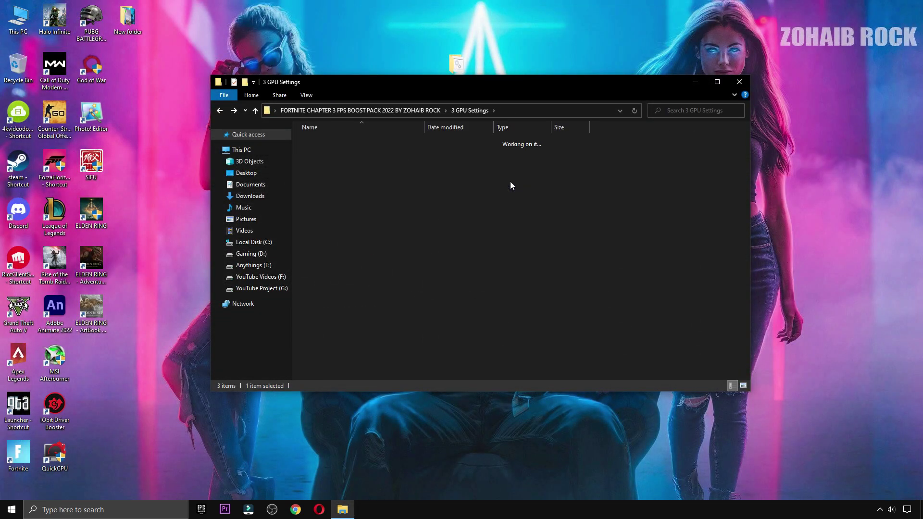
double_click(316, 172)
key(Right)
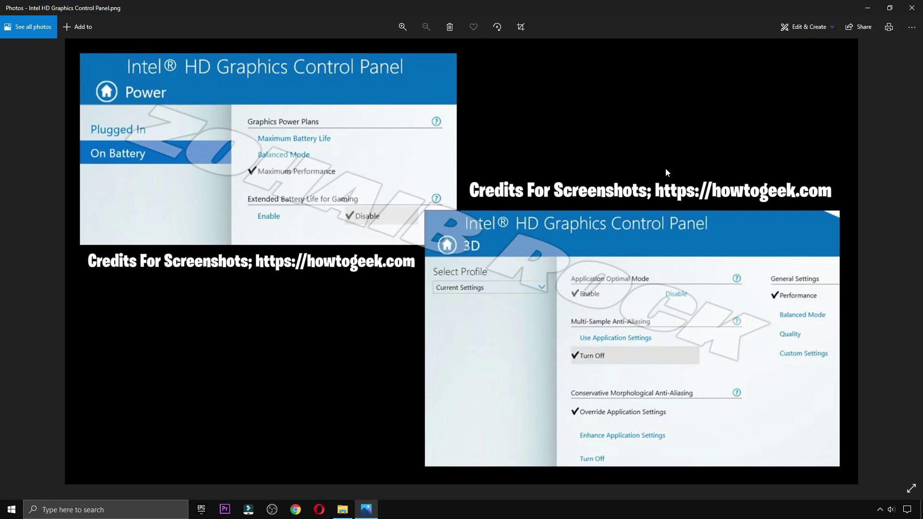
click(912, 8)
key(alt+Left)
Open the NVIDIA folder and view its "NVIDIA Settings (Manage 3D Settings)" picture
double_click(664, 190)
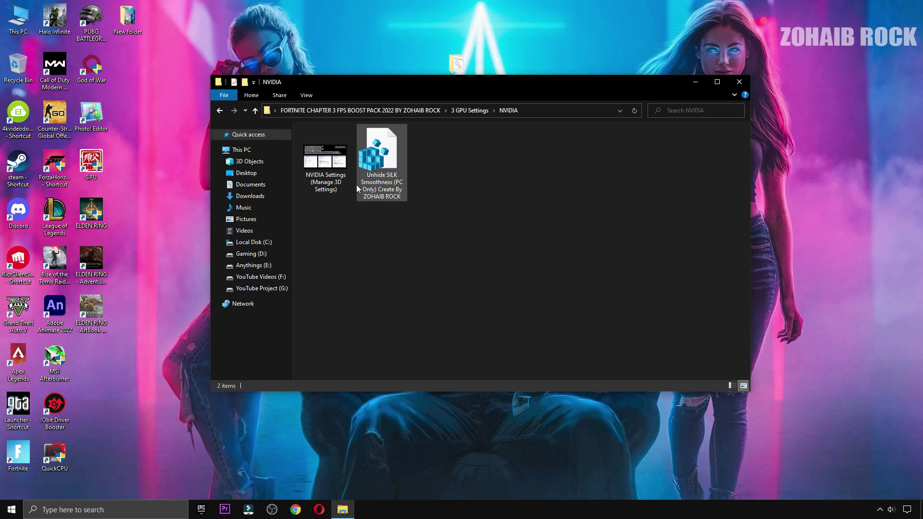
click(326, 159)
key(Return)
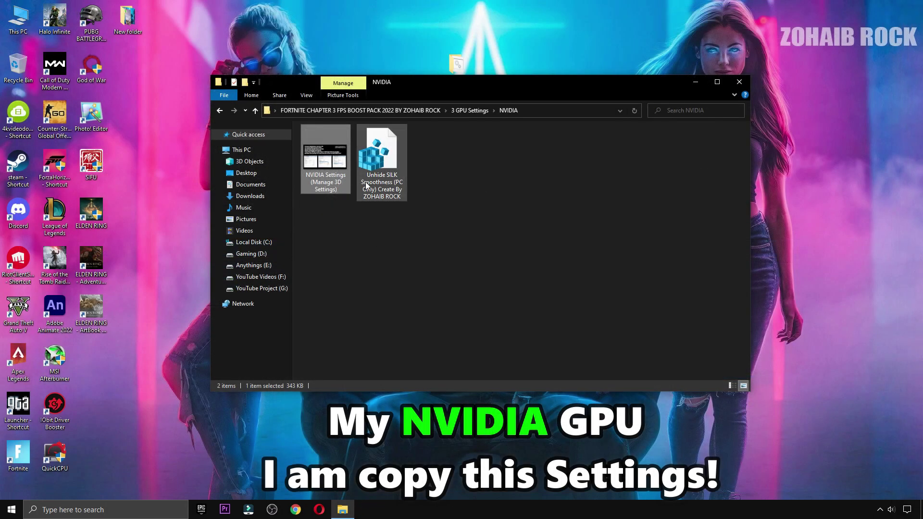
Merge the "Unhide SILK Smoothness (PC Only)" registry file into the registry, approving the permission and confirmation dialogs
double_click(380, 158)
click(412, 315)
click(532, 272)
click(556, 260)
Open the NVIDIA Control Panel and go from the advanced 3D image settings option to the Manage 3D Settings page
right_click(830, 164)
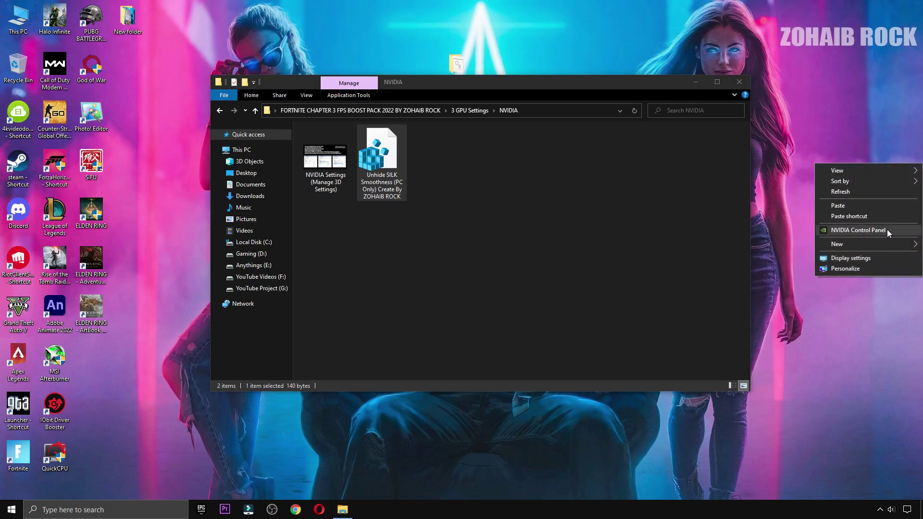
click(848, 231)
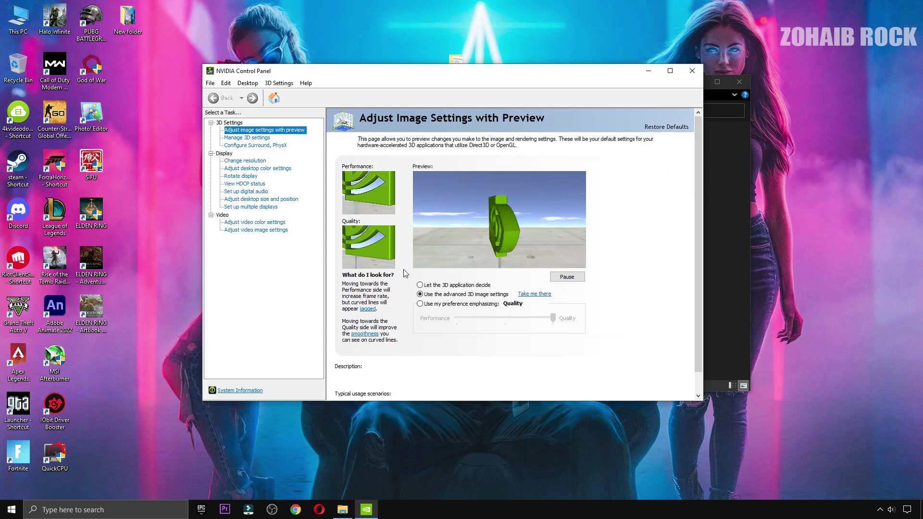
mouse_move(447, 300)
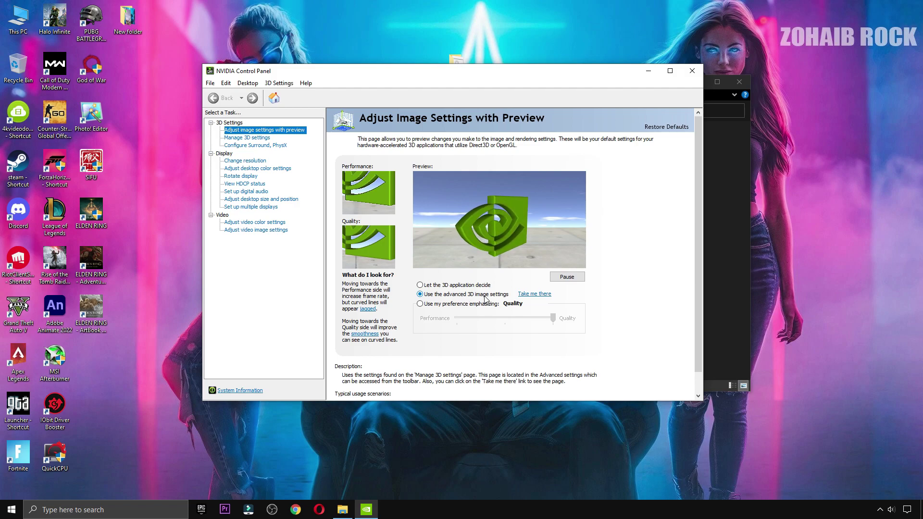
click(534, 294)
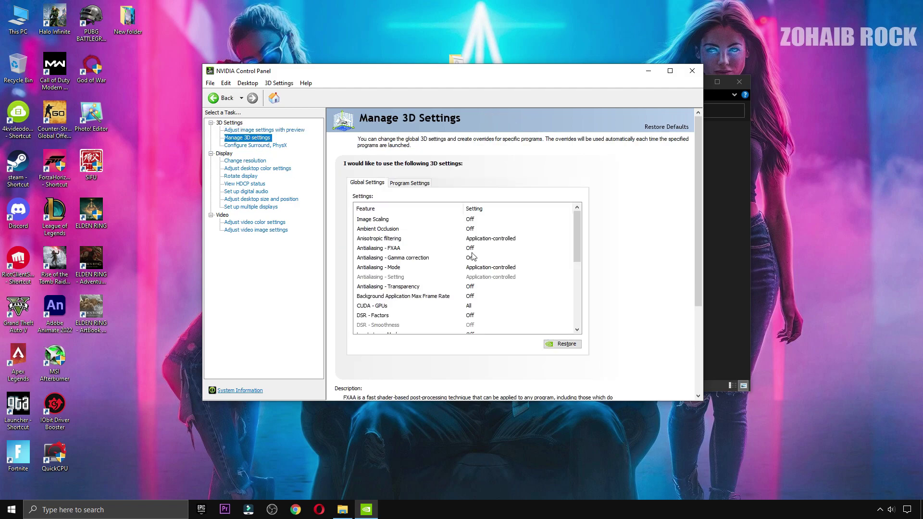
In the global 3D settings, set Power management mode to Prefer maximum performance and Texture filtering - Quality to High performance
drag(578, 241, 575, 299)
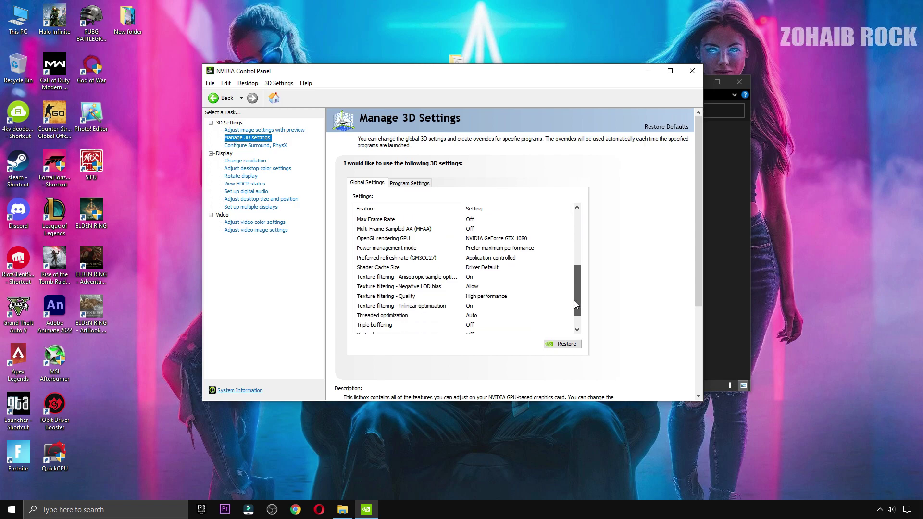
click(500, 249)
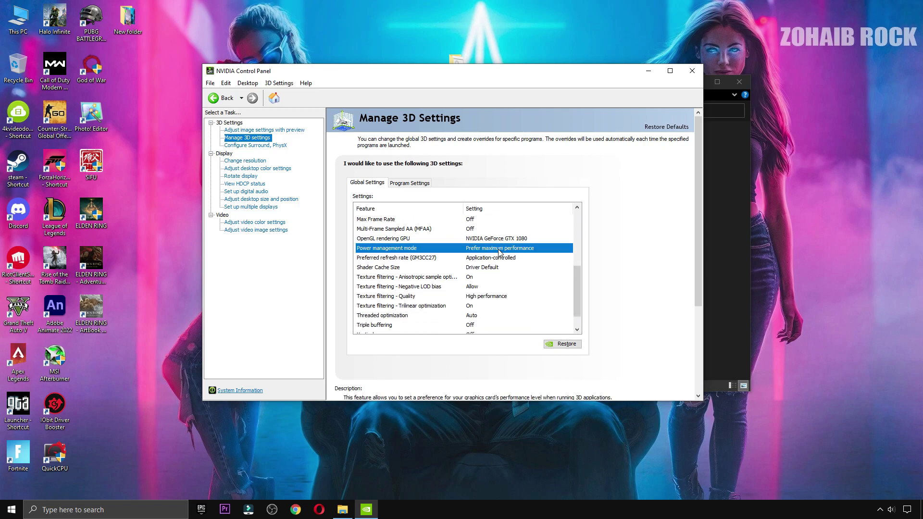
click(504, 273)
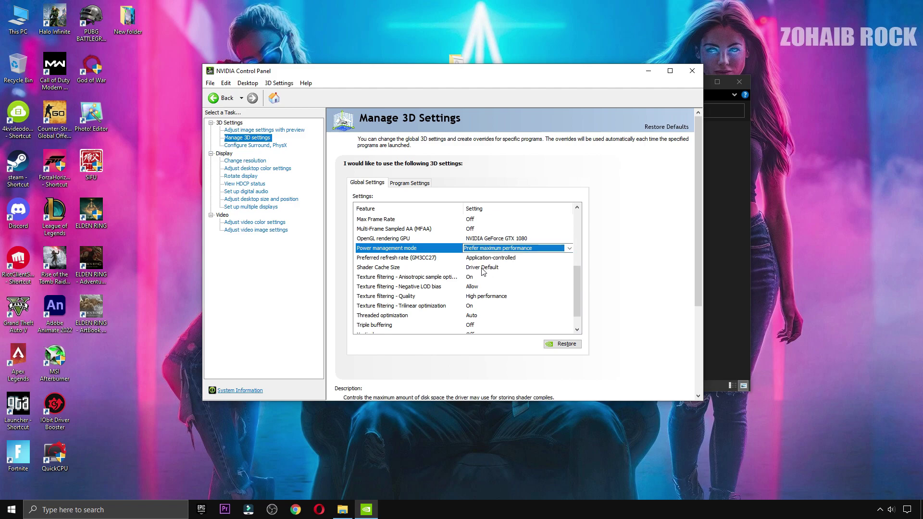
click(368, 298)
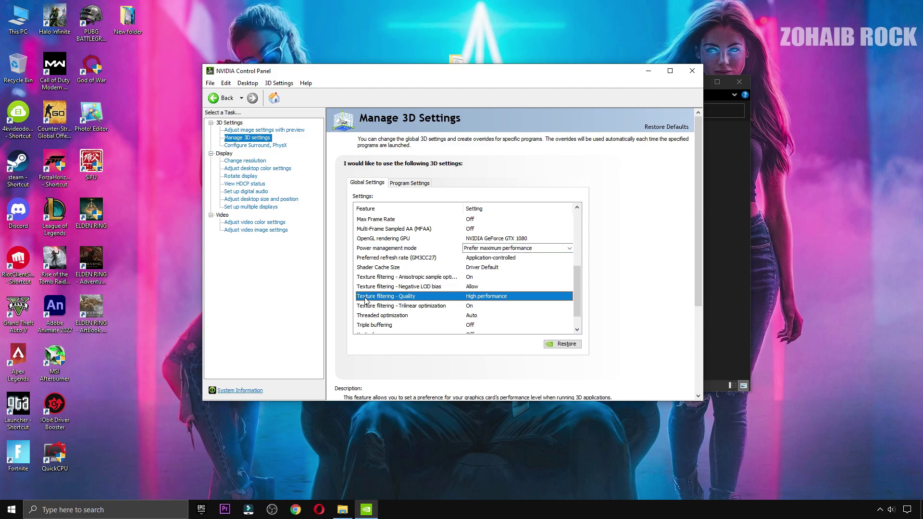
click(475, 297)
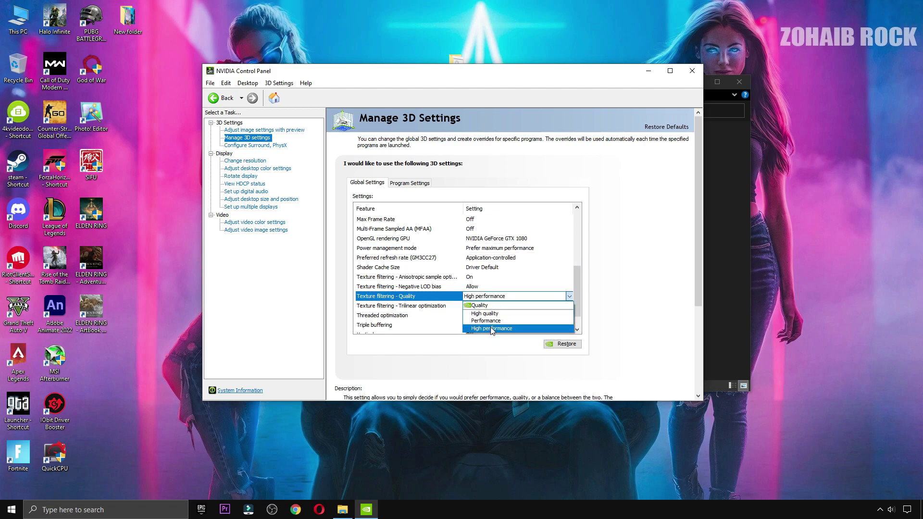
click(485, 329)
Set Vertical sync to Off in the global 3D settings
scroll(573, 307, down, 1)
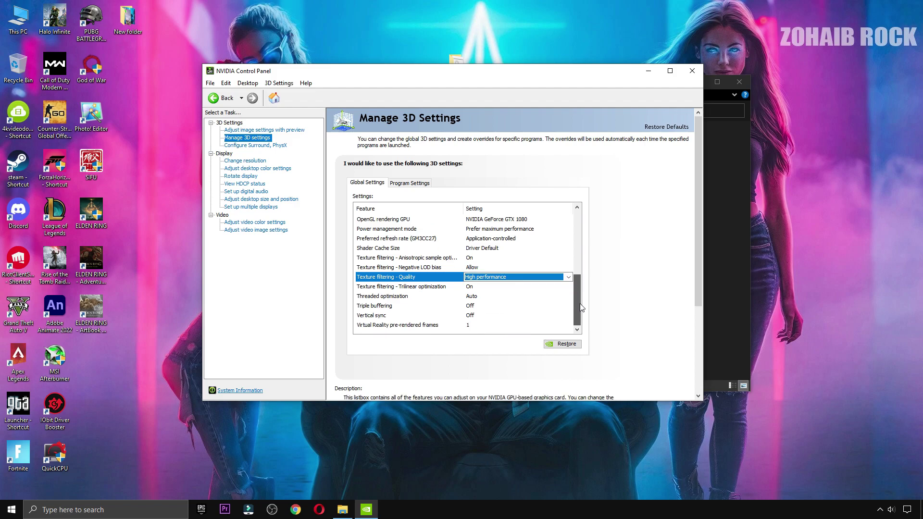
click(388, 318)
click(470, 318)
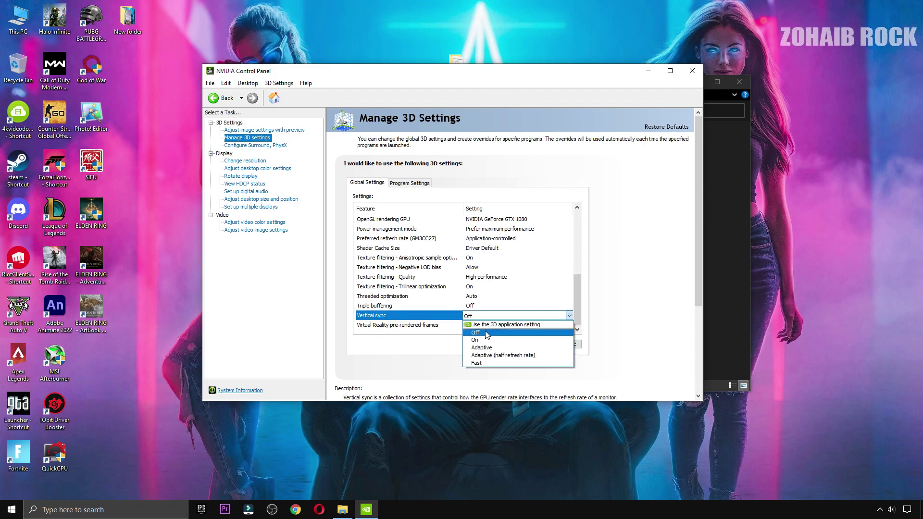
click(484, 333)
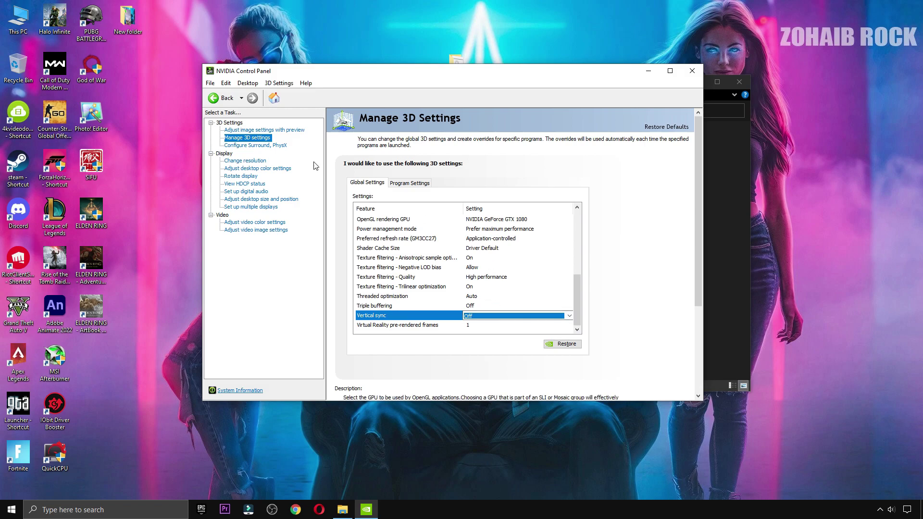
Set the PhysX processor to NVIDIA GeForce GTX 1080 on the Configure Surround, PhysX page
click(277, 145)
click(539, 199)
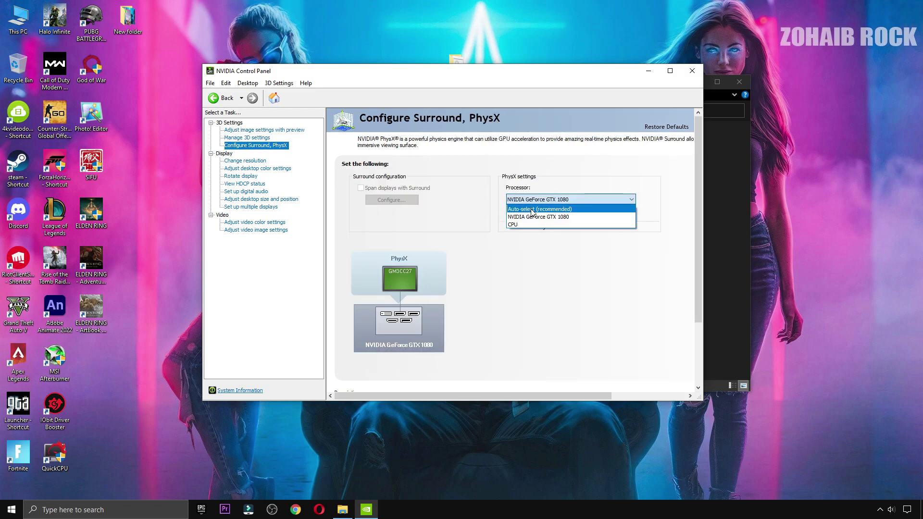
click(552, 217)
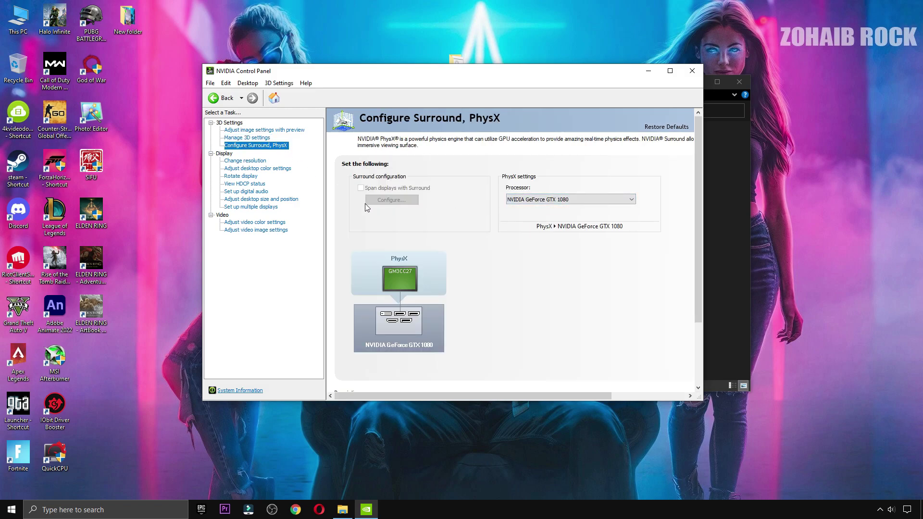
On the Change Resolution page, set the refresh rate to 165Hz for the 1920 × 1080 resolution
click(255, 162)
scroll(385, 318, down, 2)
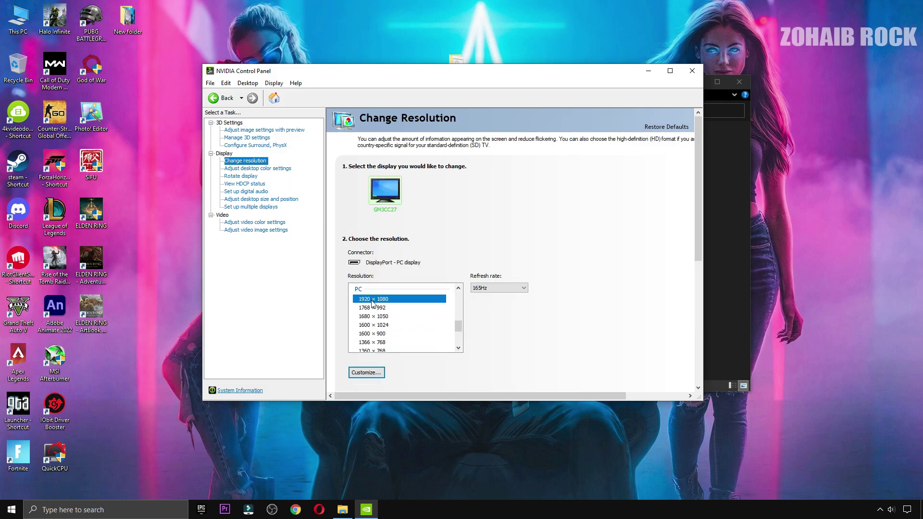
click(506, 288)
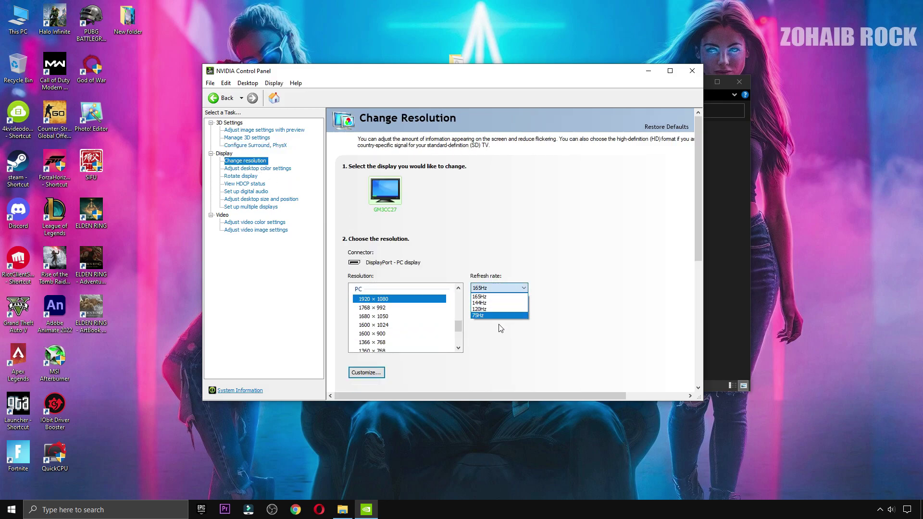
click(491, 297)
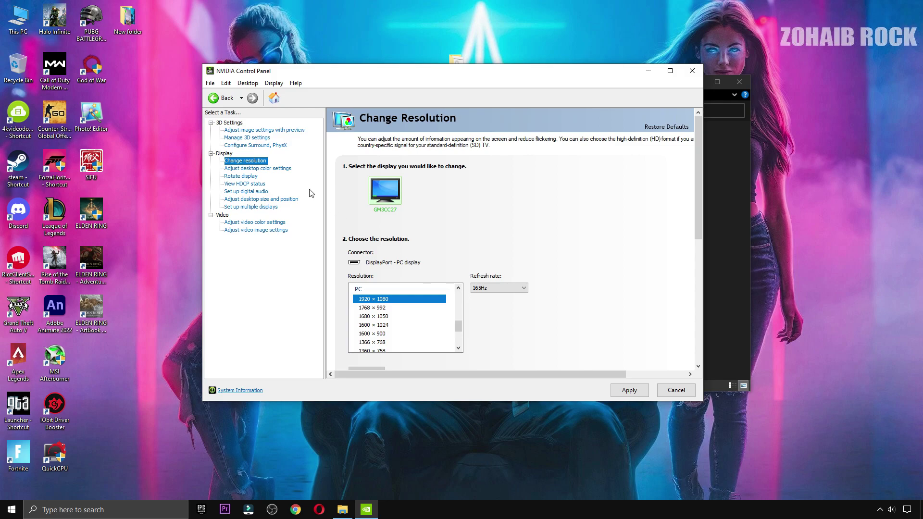
Adjust the display's digital vibrance in the desktop color settings
scroll(693, 258, down, 3)
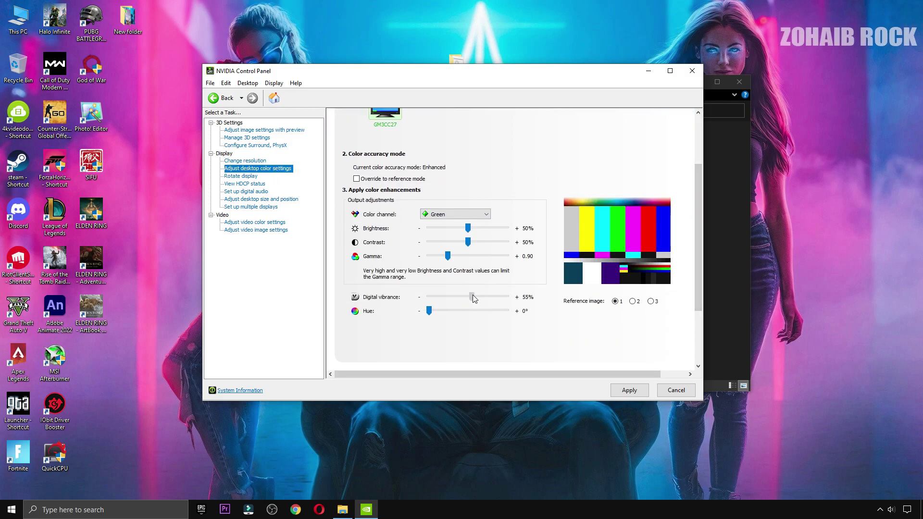
drag(477, 300, 479, 301)
drag(470, 301, 465, 298)
Return to the Adjust Image Settings with Preview page, apply the changes and close the NVIDIA Control Panel
click(274, 132)
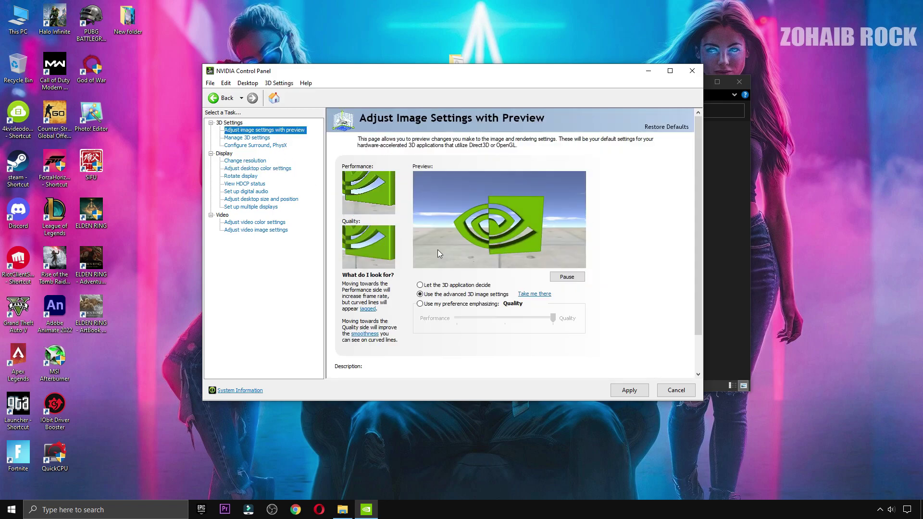
click(634, 388)
click(488, 252)
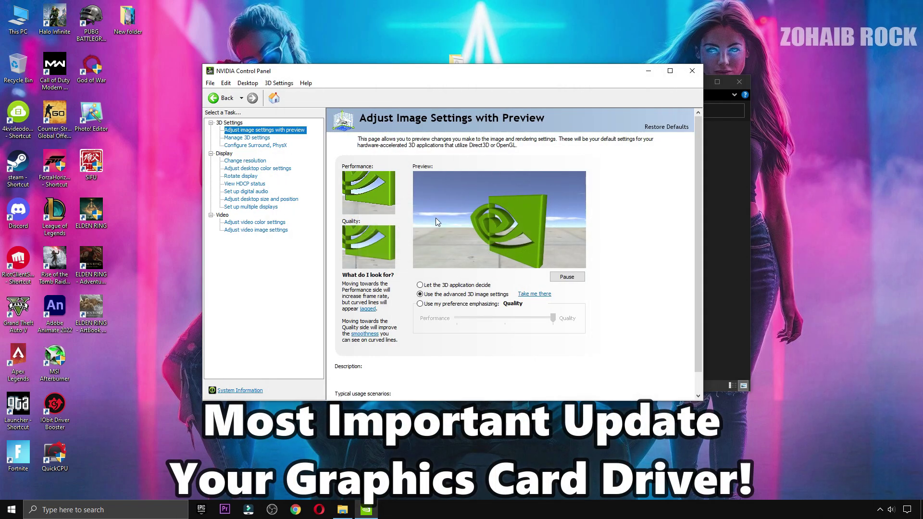
click(691, 73)
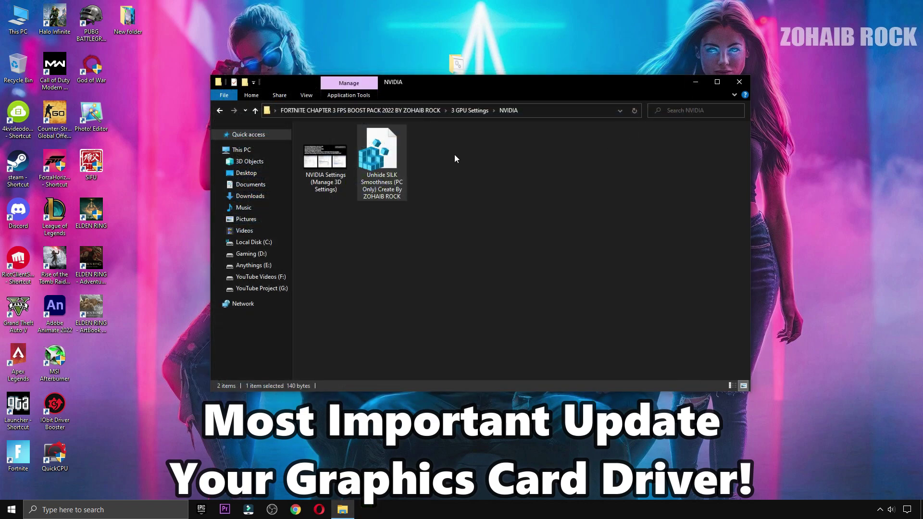
Open the boost pack's 4 Power Plan folder, launch the already installed QuickCPU with permission granted, and close the folder window
click(219, 111)
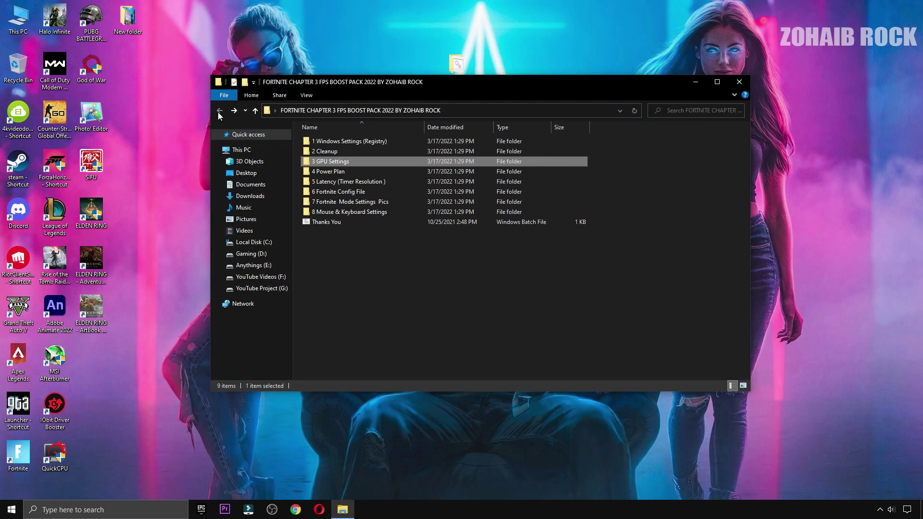
double_click(338, 172)
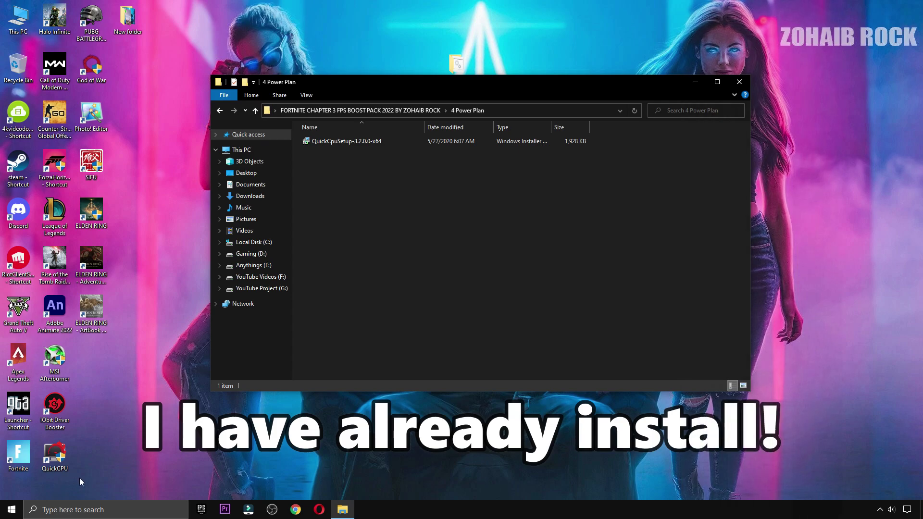
double_click(48, 458)
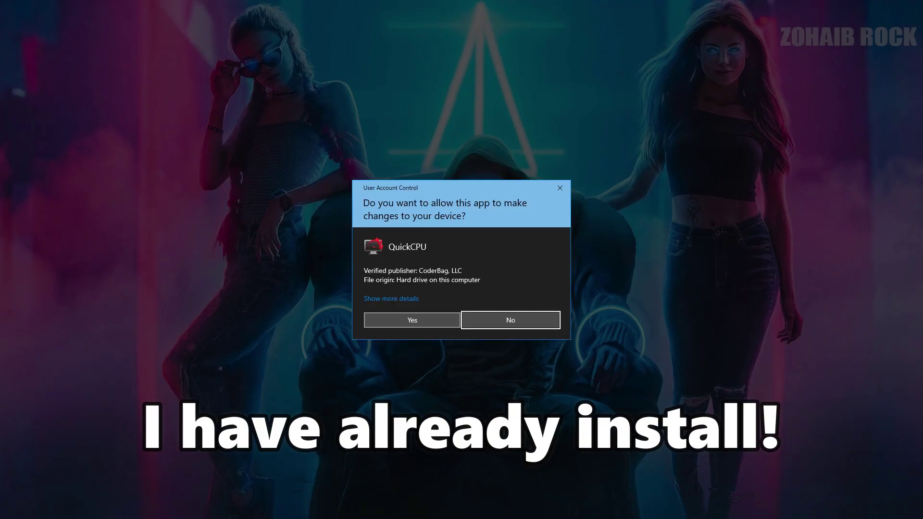
click(412, 320)
click(739, 85)
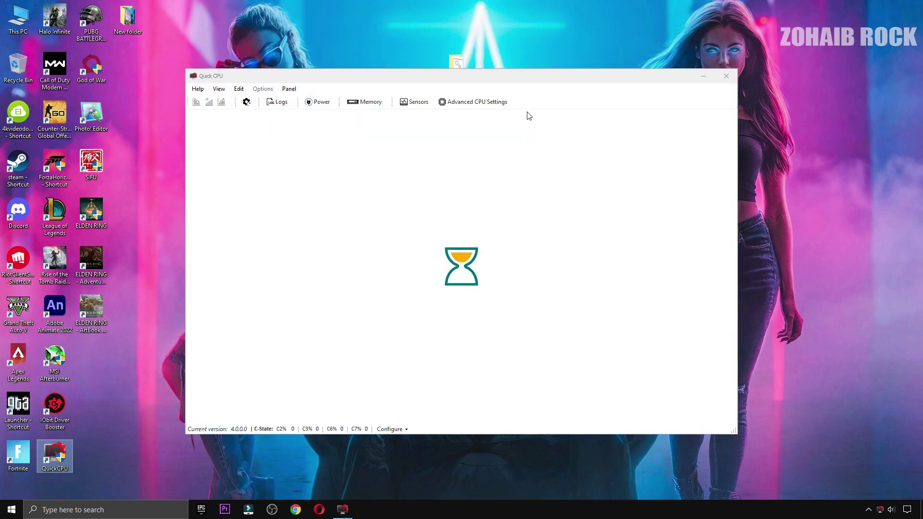
drag(532, 81, 530, 97)
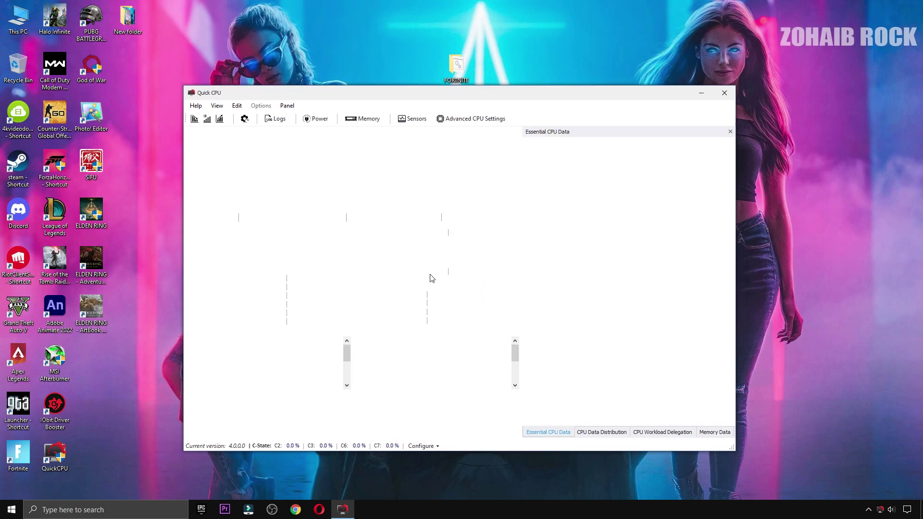
click(530, 305)
Set the system power plan to High performance and core parking to 100%, apply the changes and close Quick CPU
click(317, 236)
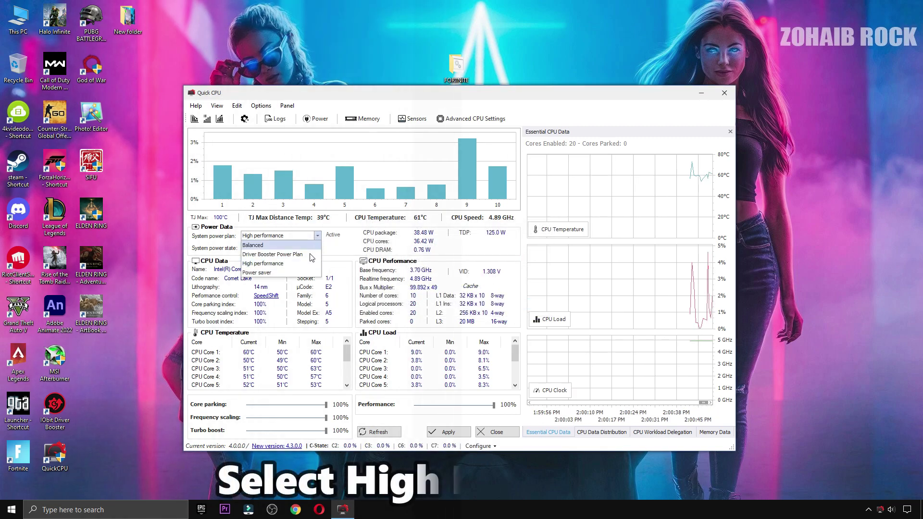
click(270, 265)
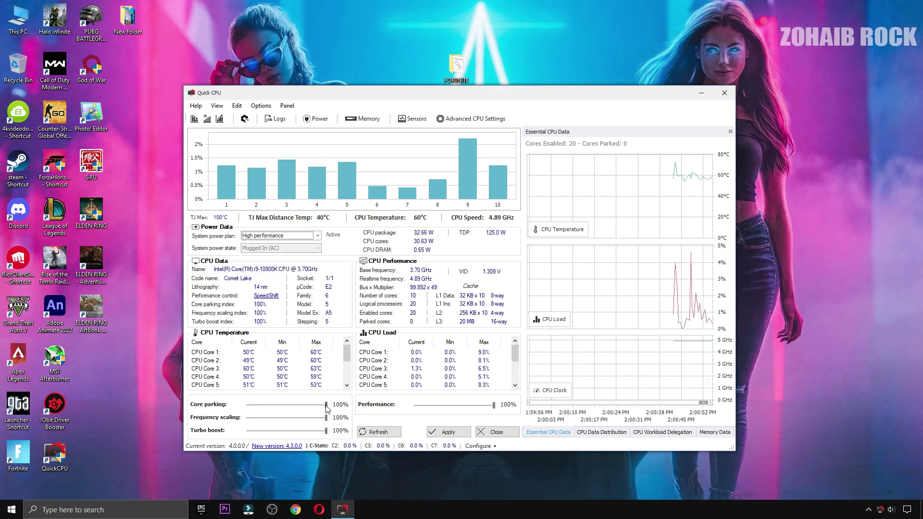
drag(277, 411, 331, 408)
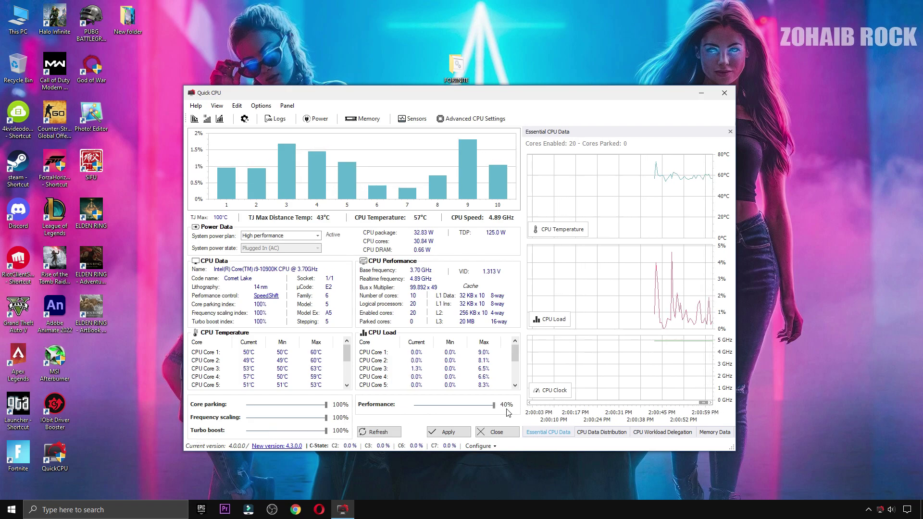
click(451, 432)
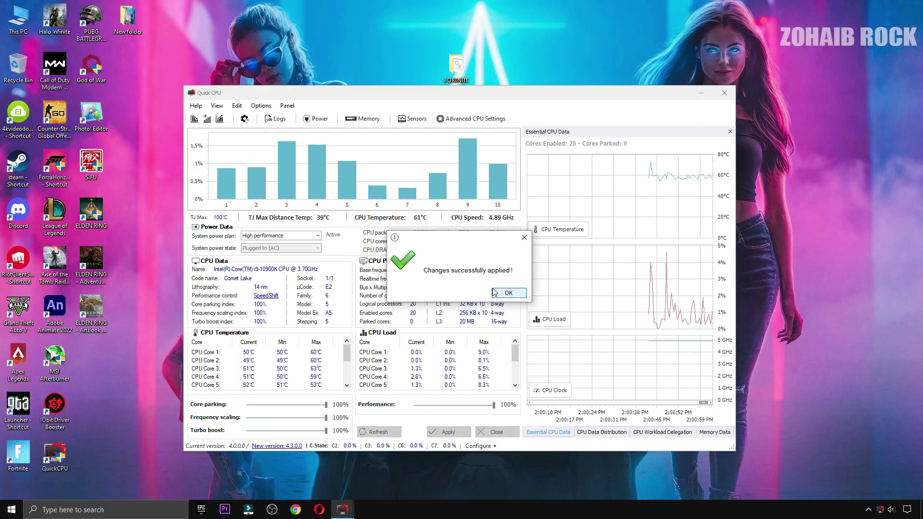
click(500, 292)
click(496, 432)
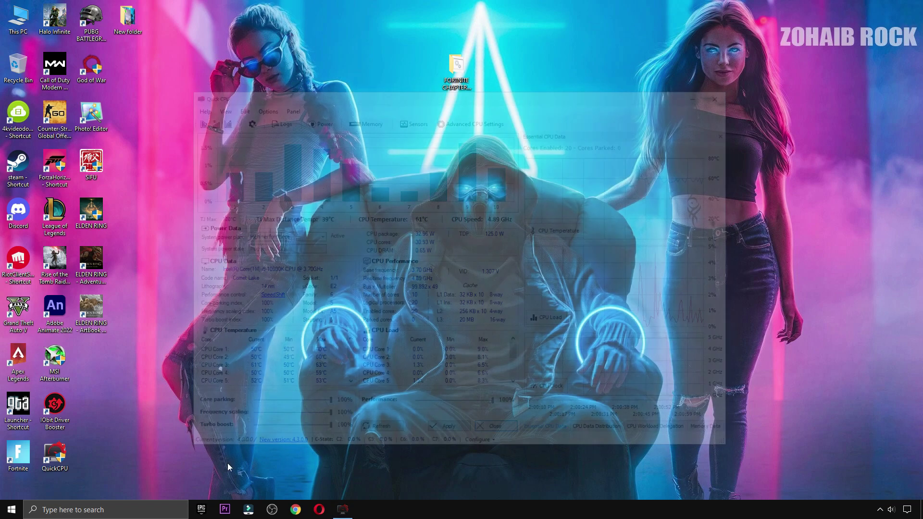
Search Windows for "power", open the power plan options and open the plan settings of the High performance plan
click(132, 510)
text(power)
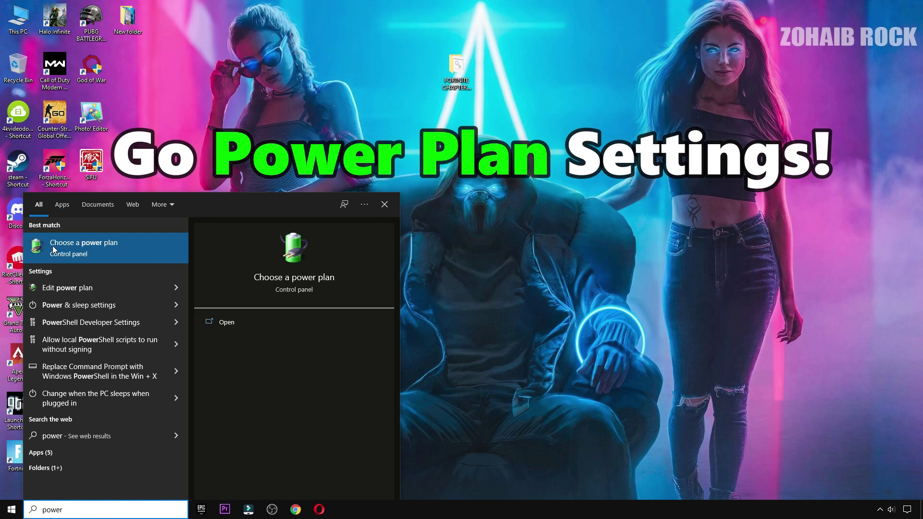
click(70, 249)
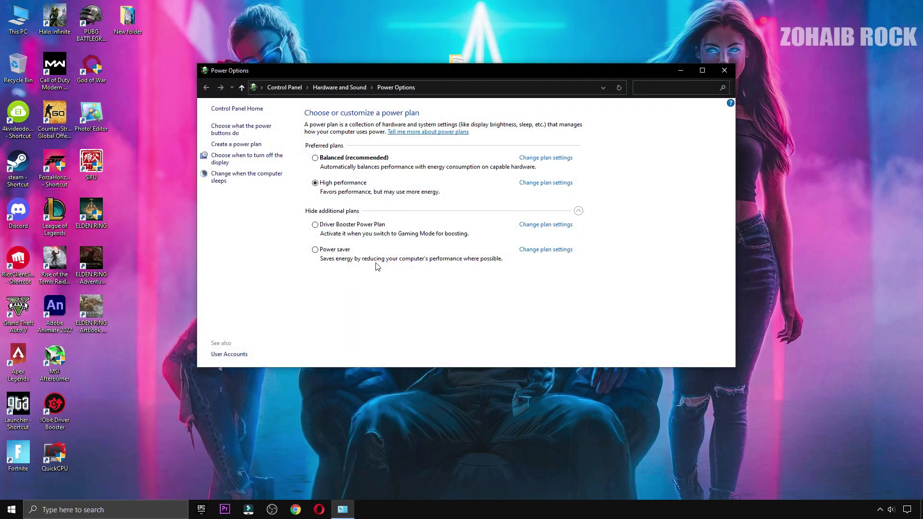
click(578, 211)
click(578, 211)
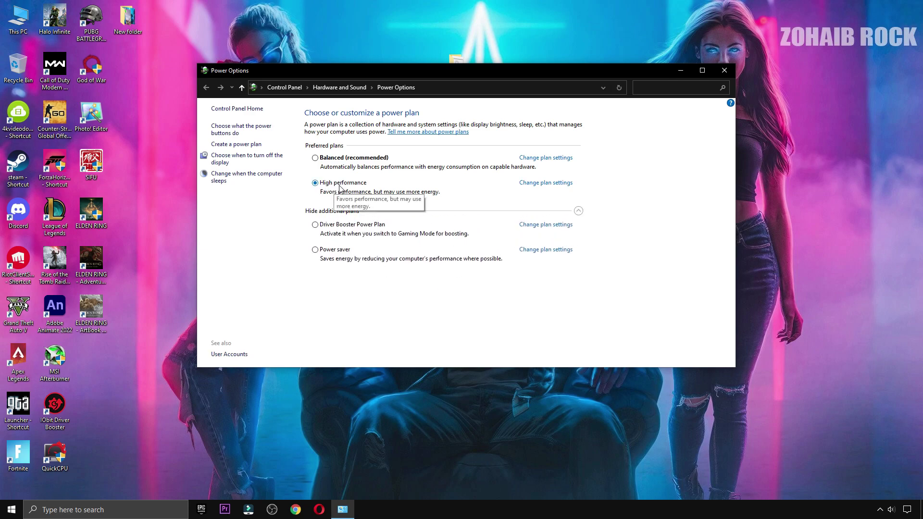
click(547, 185)
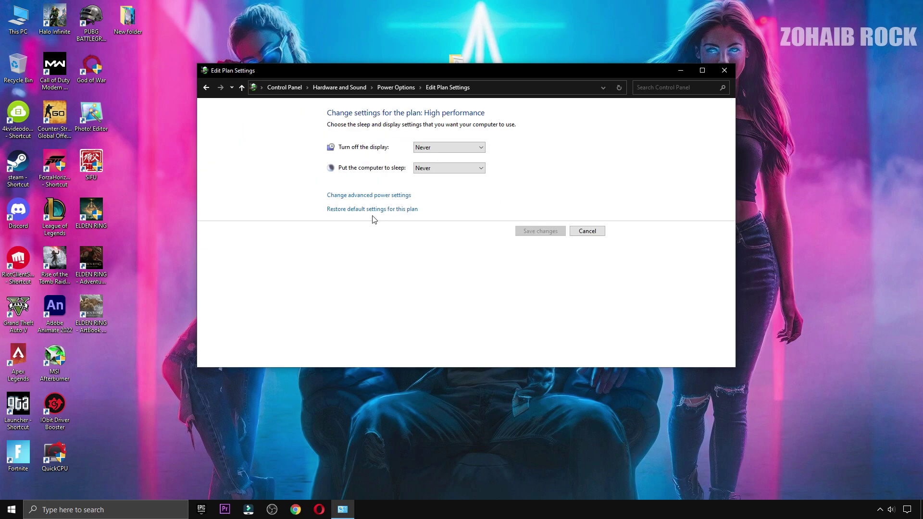
In the High performance plan's advanced power settings, set the wireless adapter's Power Saving Mode to Maximum Performance, confirm, and close the plan settings
click(350, 196)
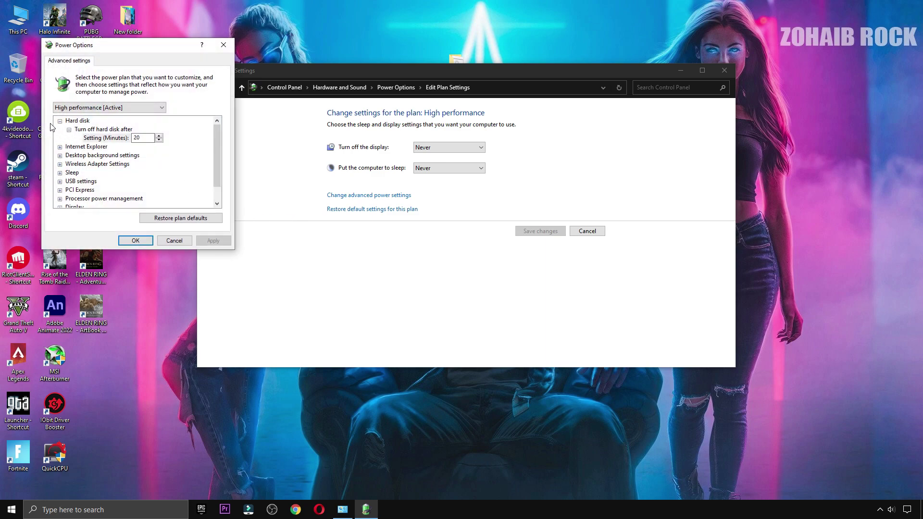
click(63, 123)
click(103, 138)
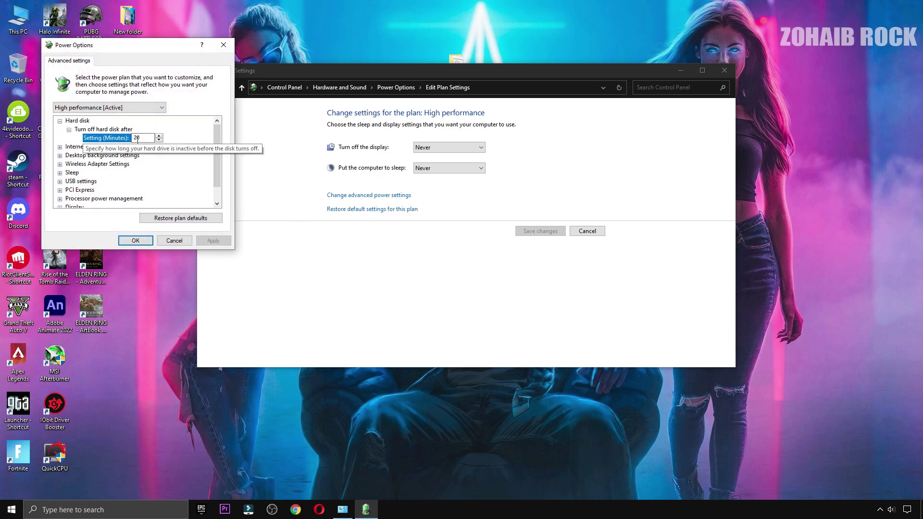
click(77, 164)
click(73, 174)
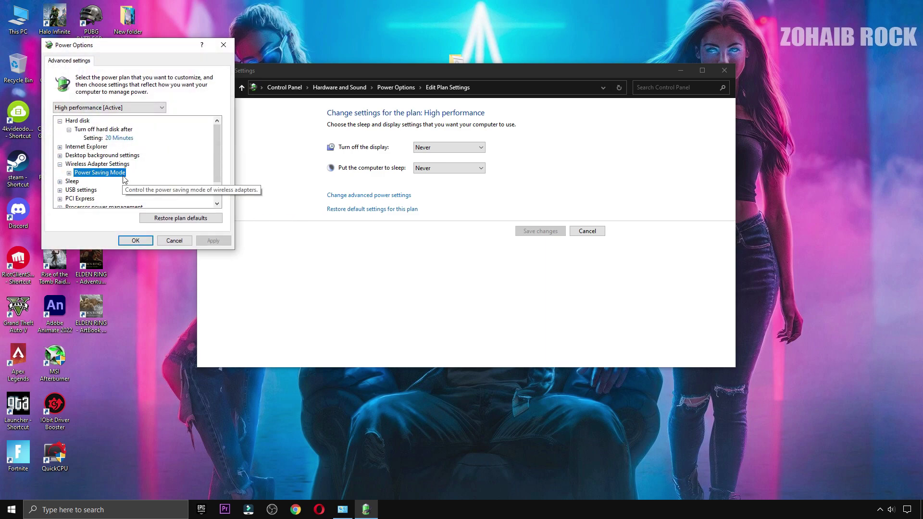
click(69, 173)
click(137, 181)
click(138, 182)
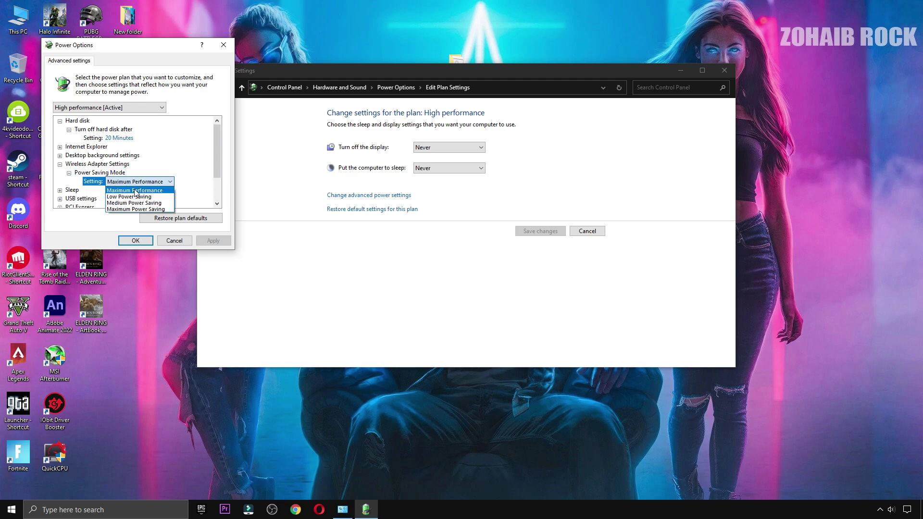
click(135, 191)
click(136, 240)
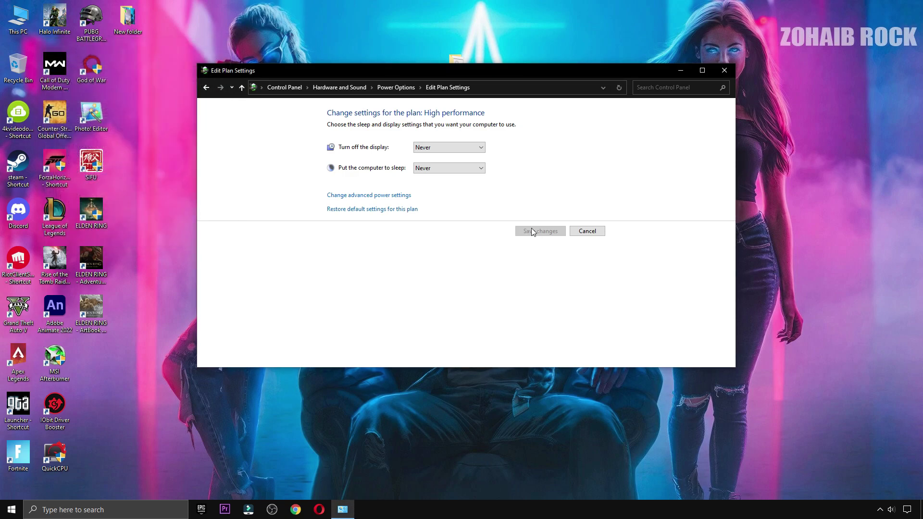
click(723, 70)
Launch Timer Resolution from the boost pack's 5 Latency (Timer Resolution ) folder, close the folder, set the resolution to Maximum and minimize the tool
double_click(457, 72)
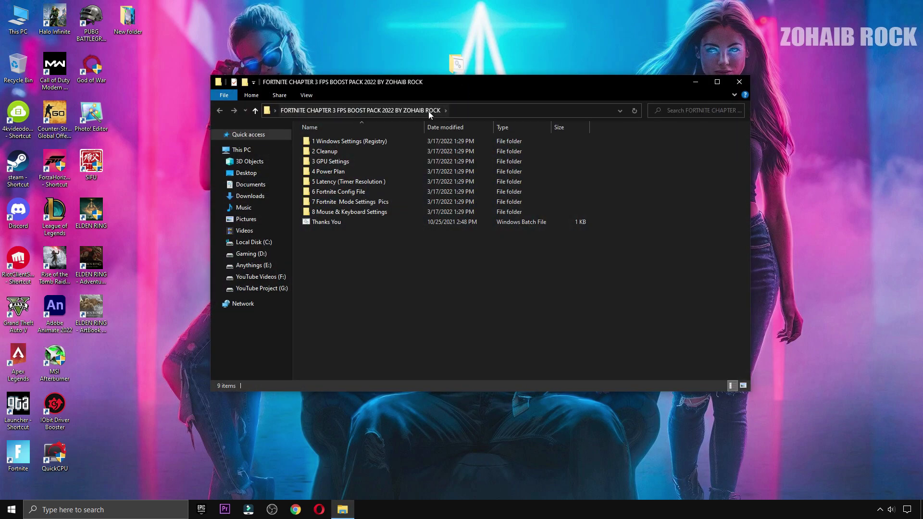
double_click(378, 182)
double_click(347, 143)
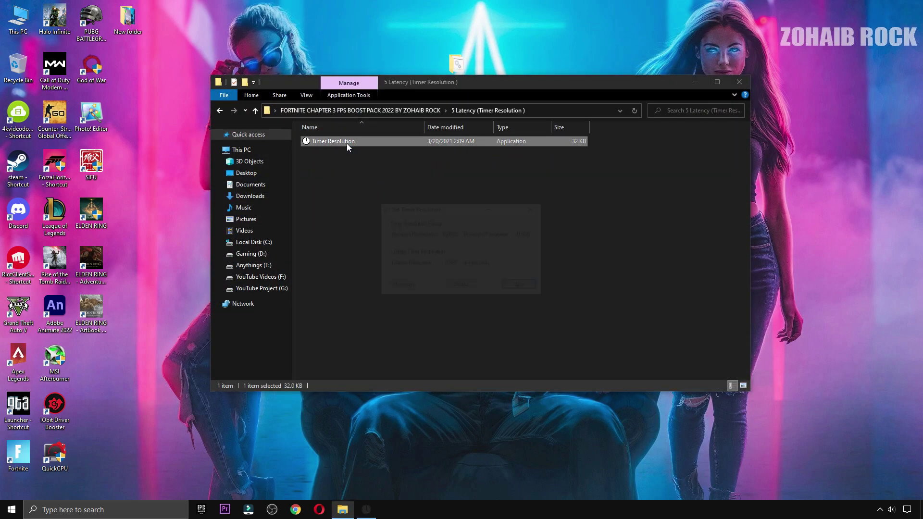
click(735, 83)
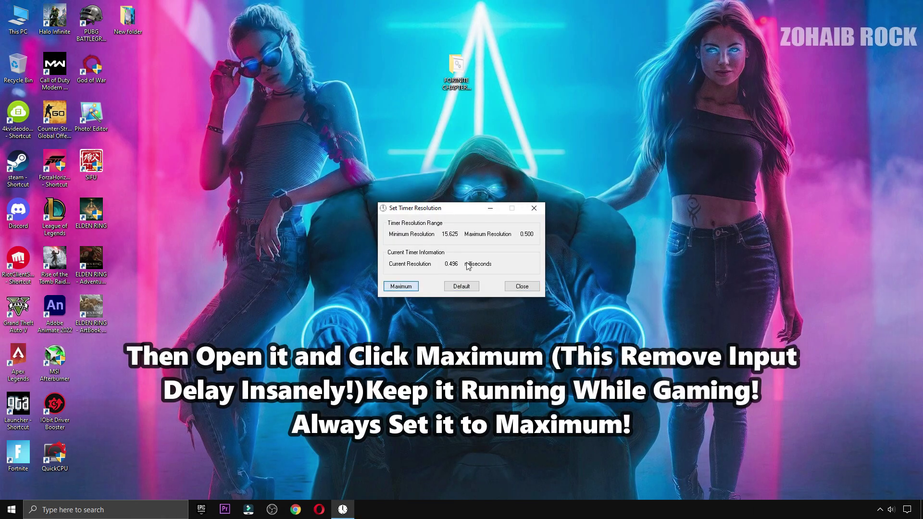
click(490, 209)
Open the boost pack's 6 Fortnite Config File folder and copy its GameUserSettings file
double_click(447, 72)
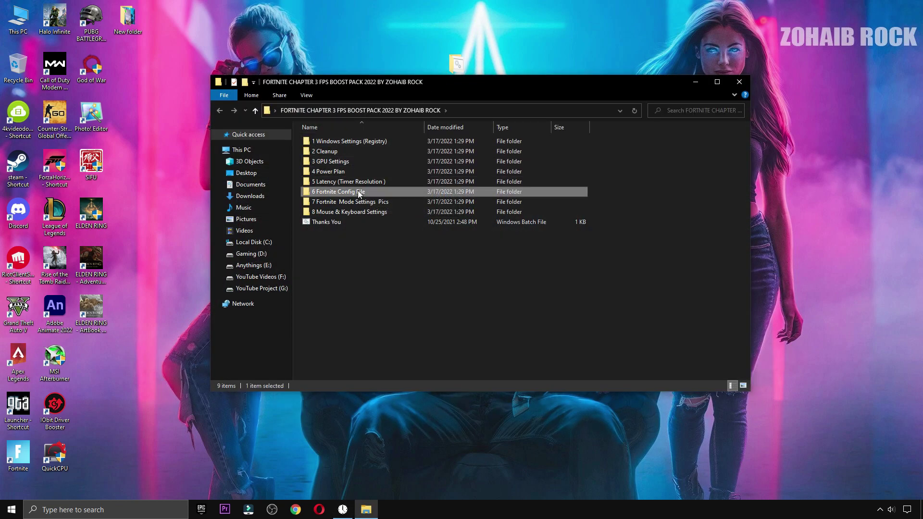
double_click(358, 191)
right_click(326, 142)
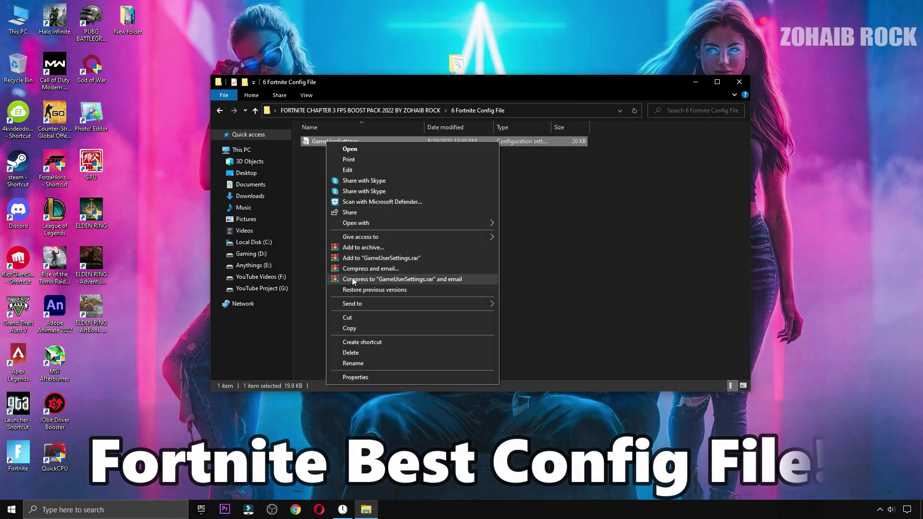
click(362, 328)
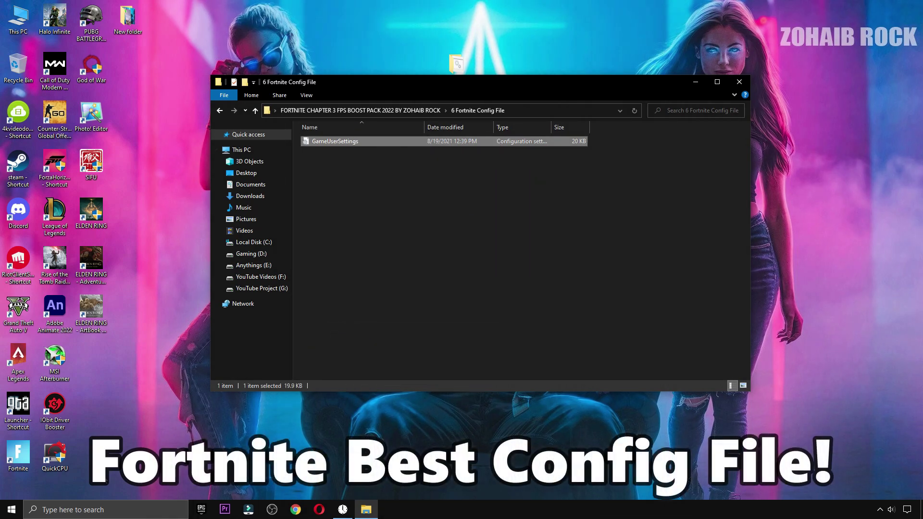
Search Windows for "run", launch the Run dialog and open the appdata folder through it
click(86, 509)
text(run)
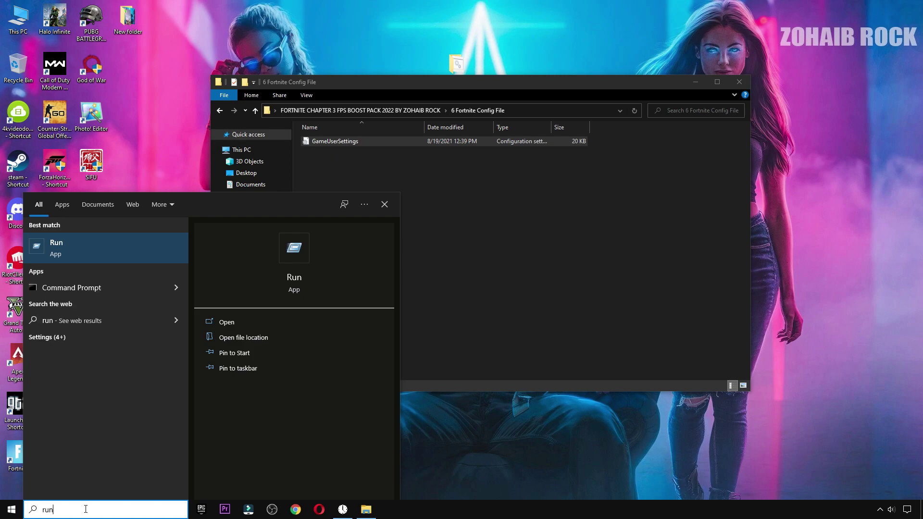
click(82, 250)
drag(85, 409, 480, 180)
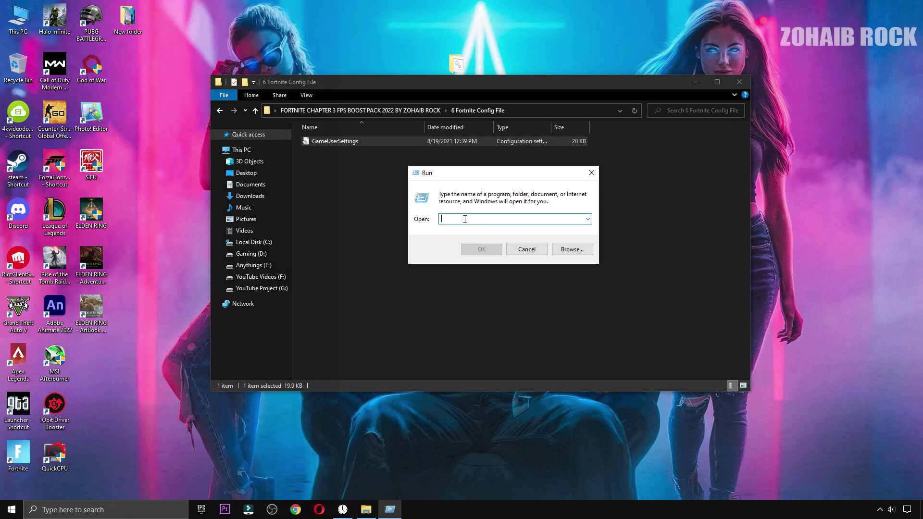
text(appdata)
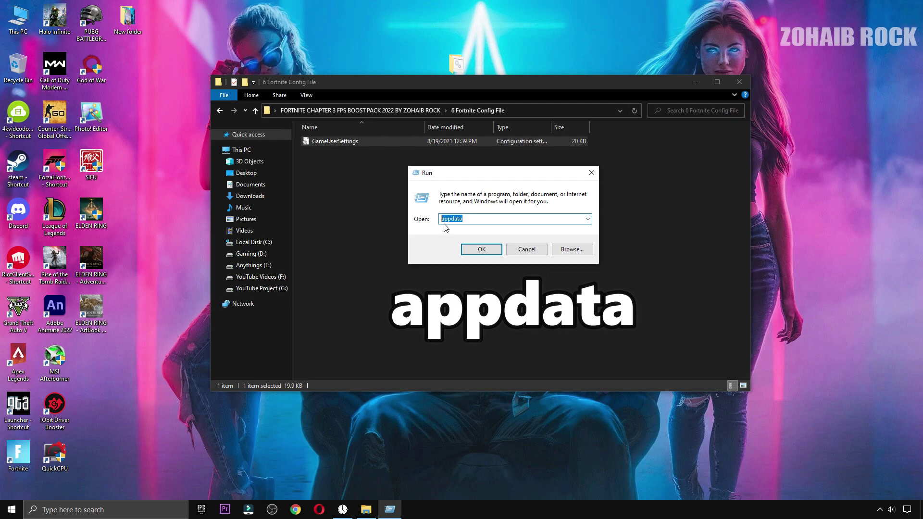
click(481, 249)
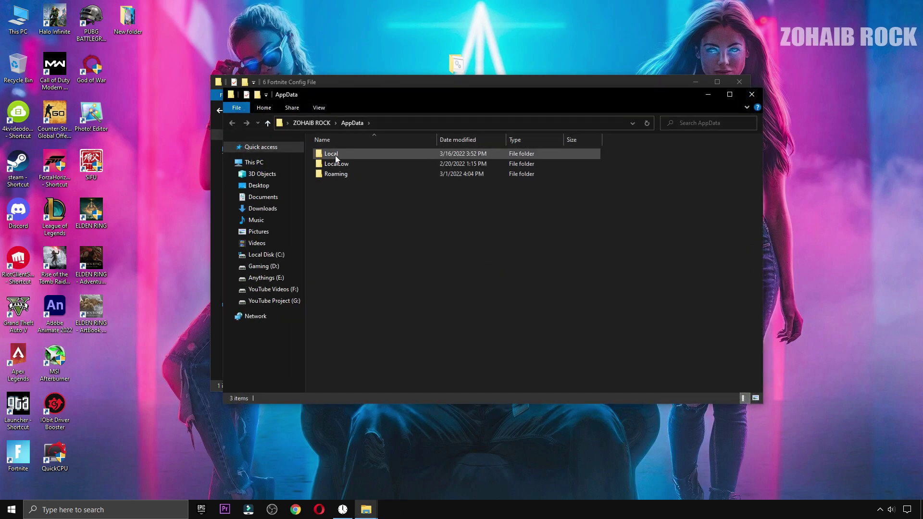
Go from AppData through Local, FortniteGame, Saved and Config to the WindowsClient folder
double_click(349, 154)
scroll(356, 186, down, 3)
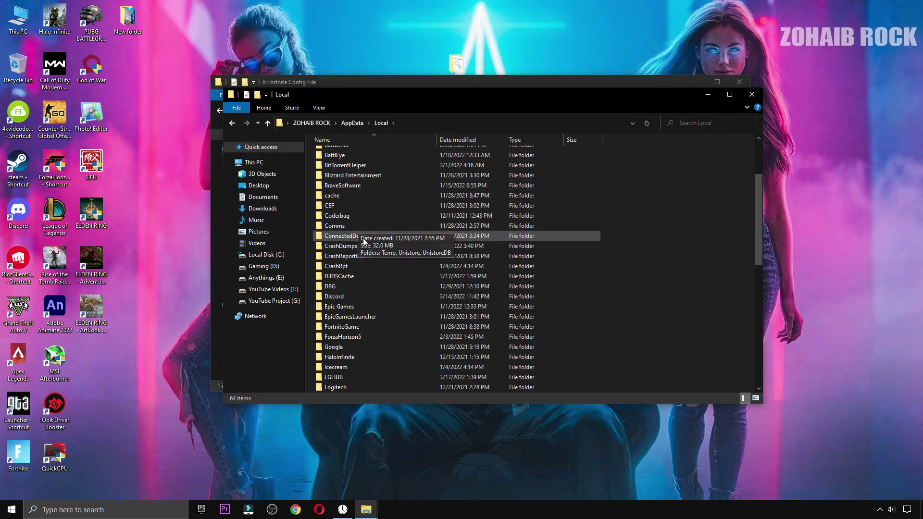
key(f)
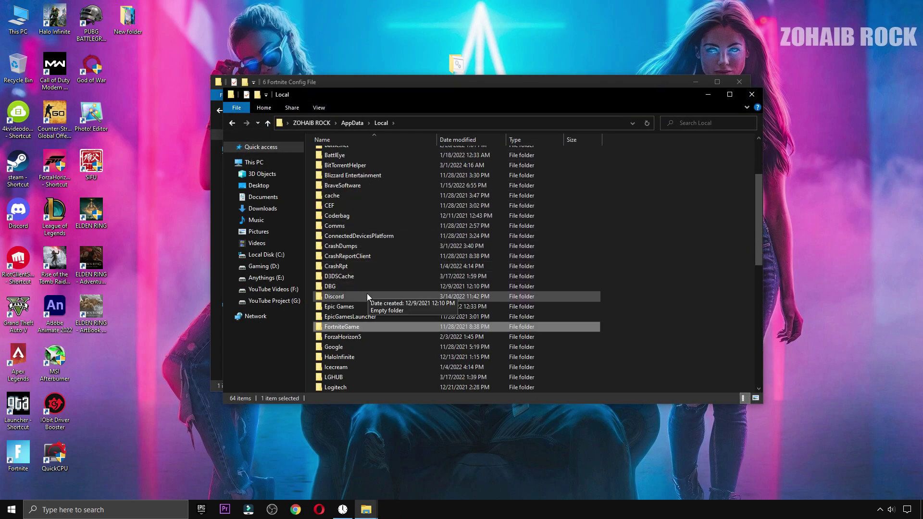
double_click(338, 328)
double_click(347, 154)
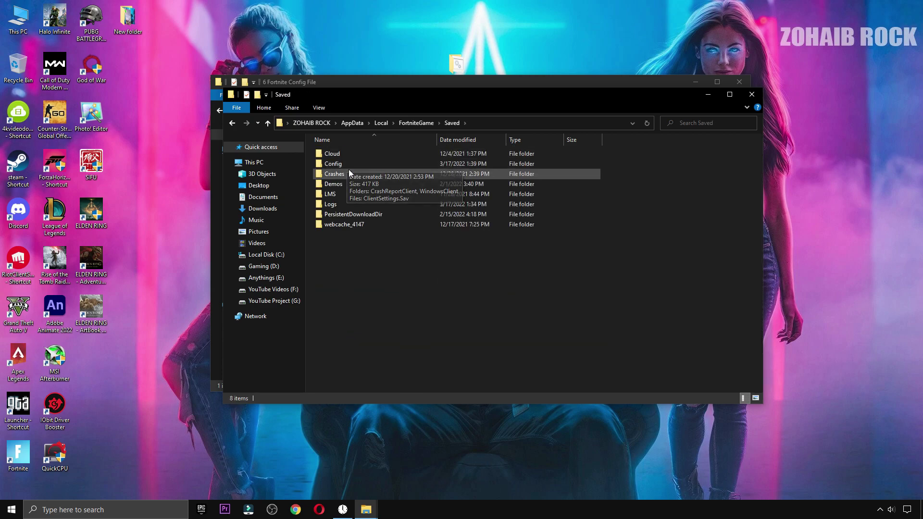
double_click(371, 163)
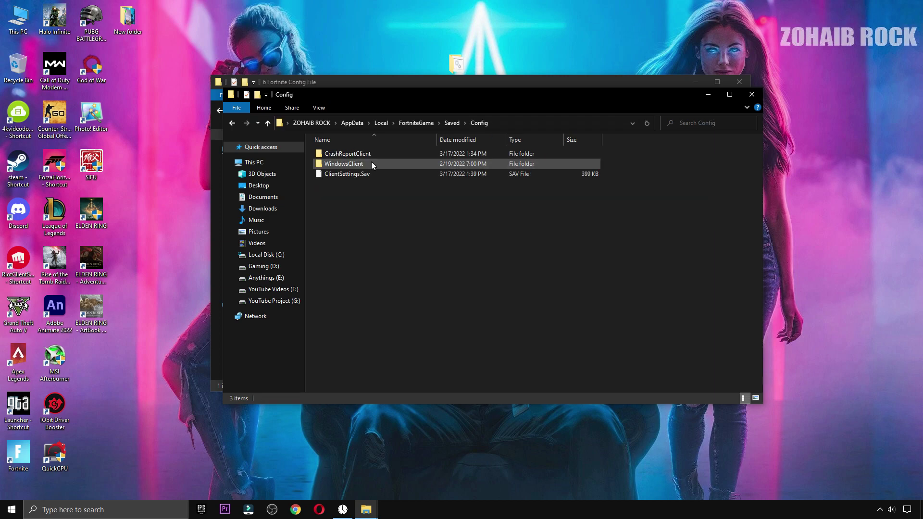
double_click(365, 164)
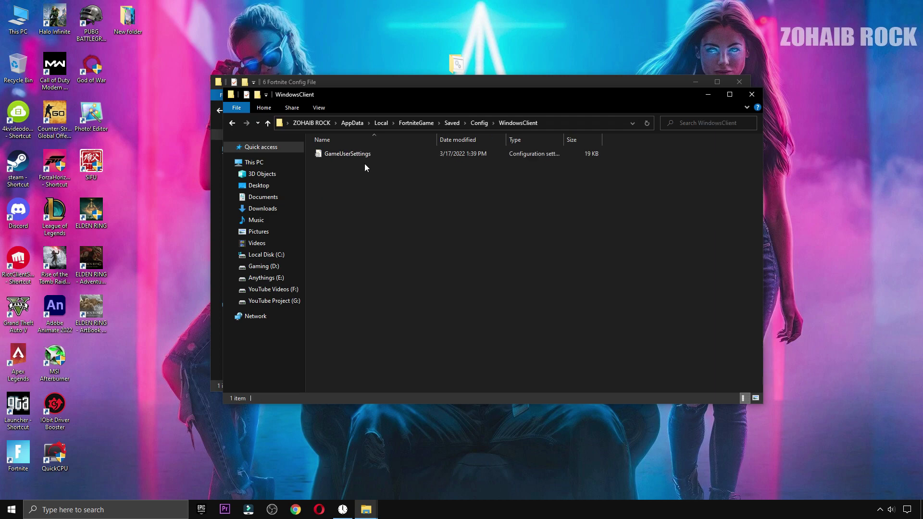
Delete the existing GameUserSettings file in WindowsClient, paste the copied one in its place, and close both folder windows
right_click(336, 154)
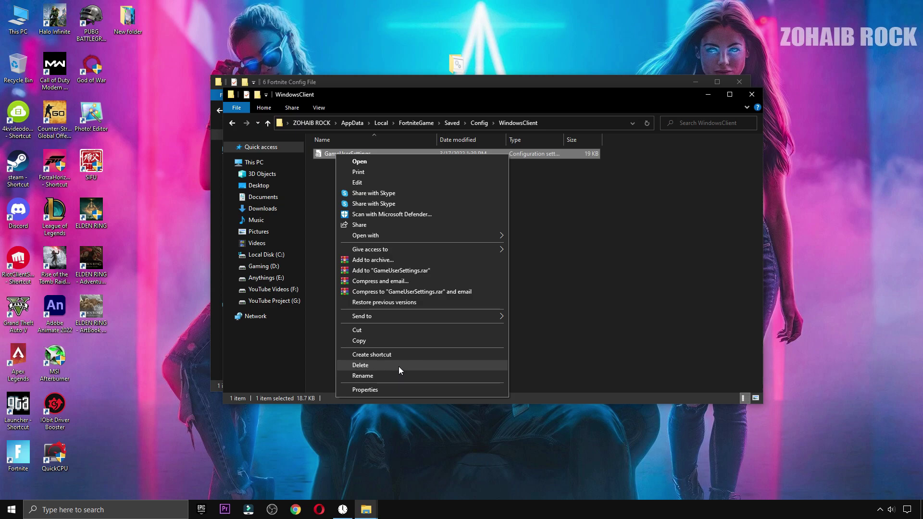
click(399, 366)
right_click(358, 241)
click(393, 307)
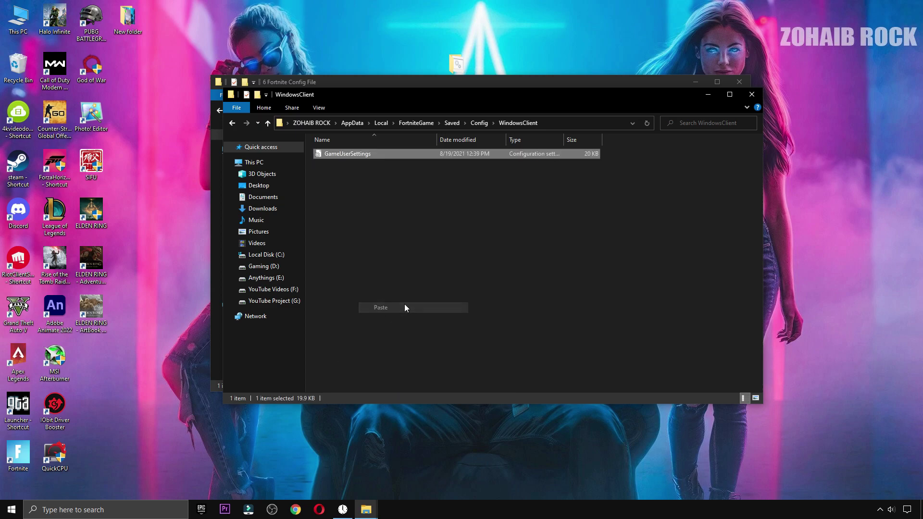
click(751, 95)
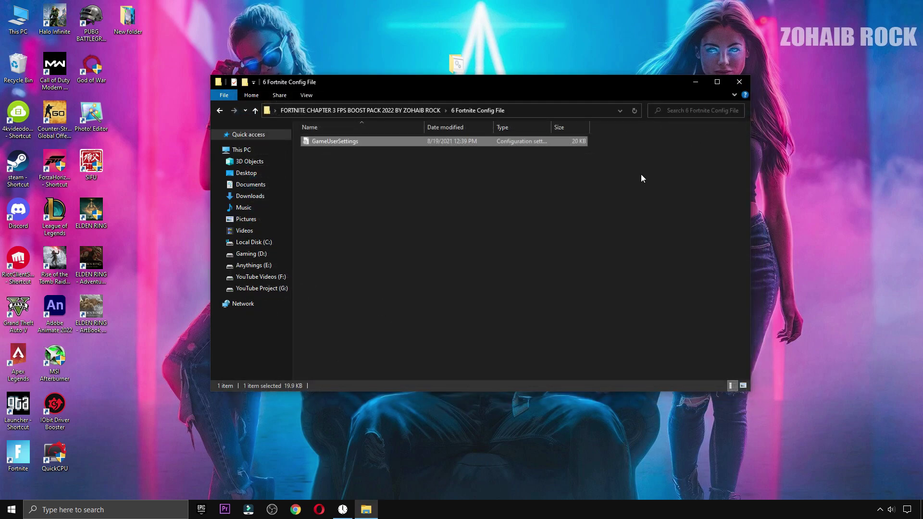
click(731, 86)
Open M1 Mouse Acceleration from the pack's 8 Mouse & Keyboard Settings folder, turn off Enhance pointer precision with mid-scale pointer speed, and apply
double_click(462, 98)
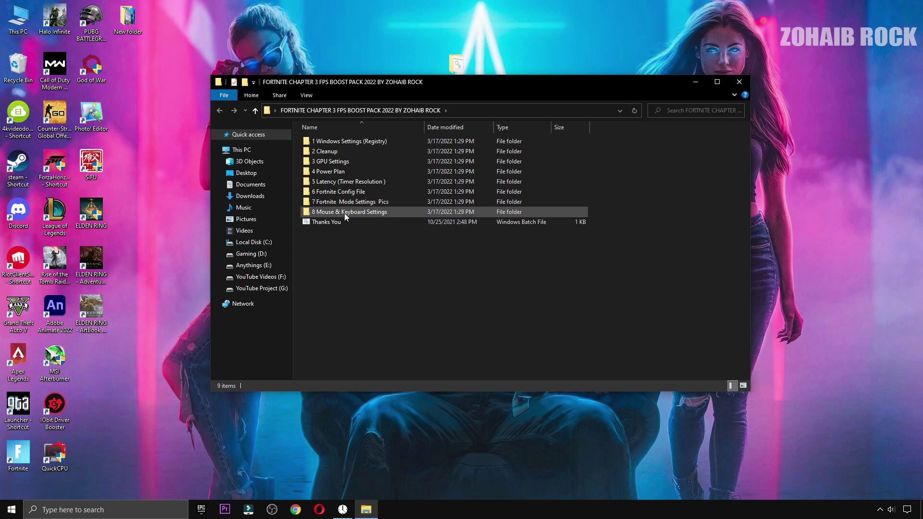
double_click(348, 212)
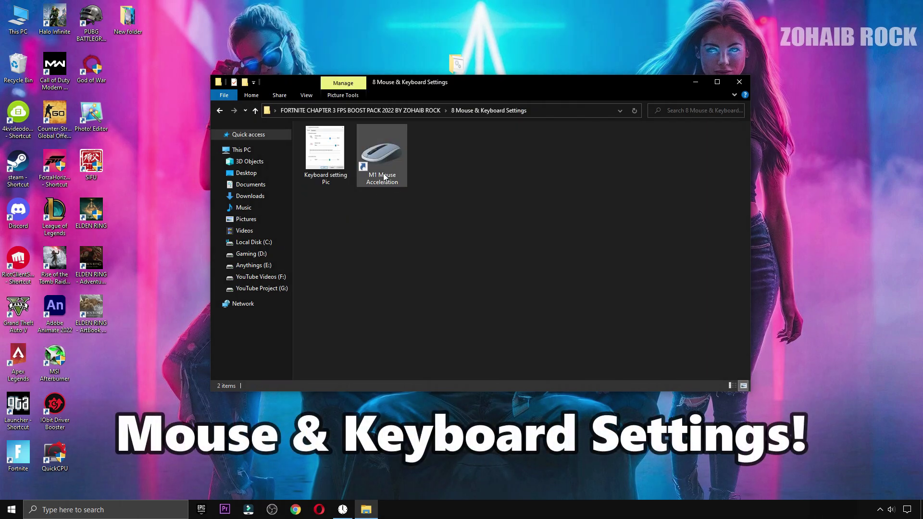
double_click(380, 166)
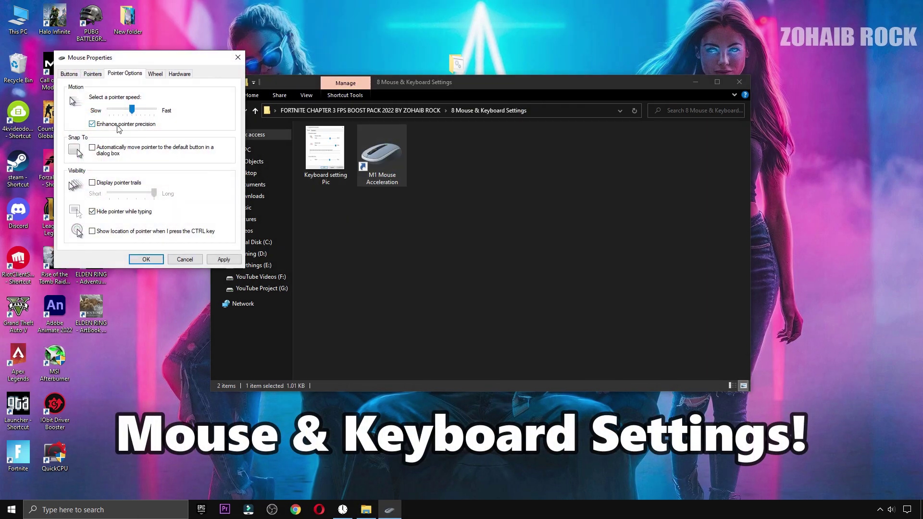
drag(134, 110, 132, 114)
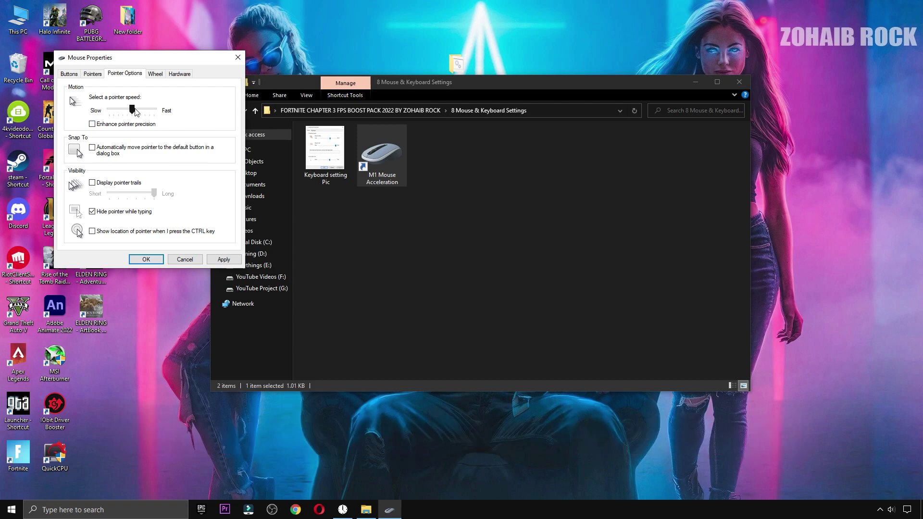
click(86, 76)
click(72, 75)
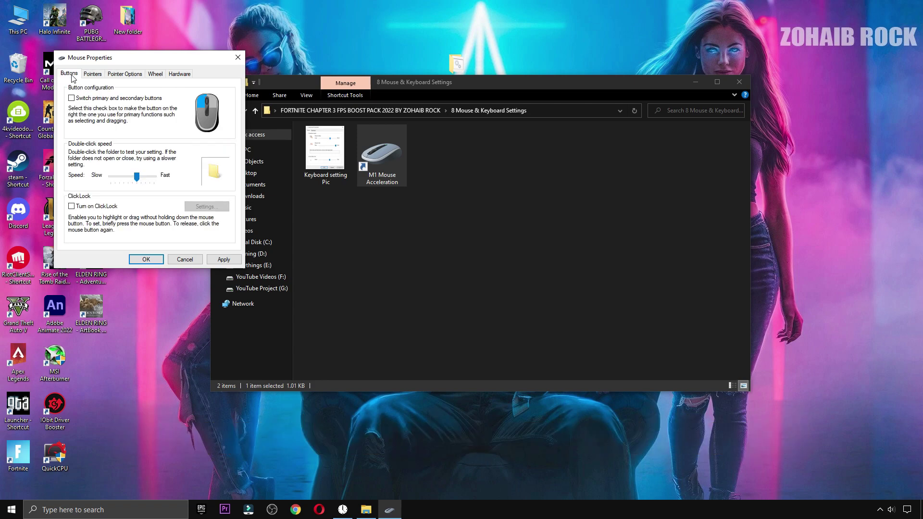
click(124, 75)
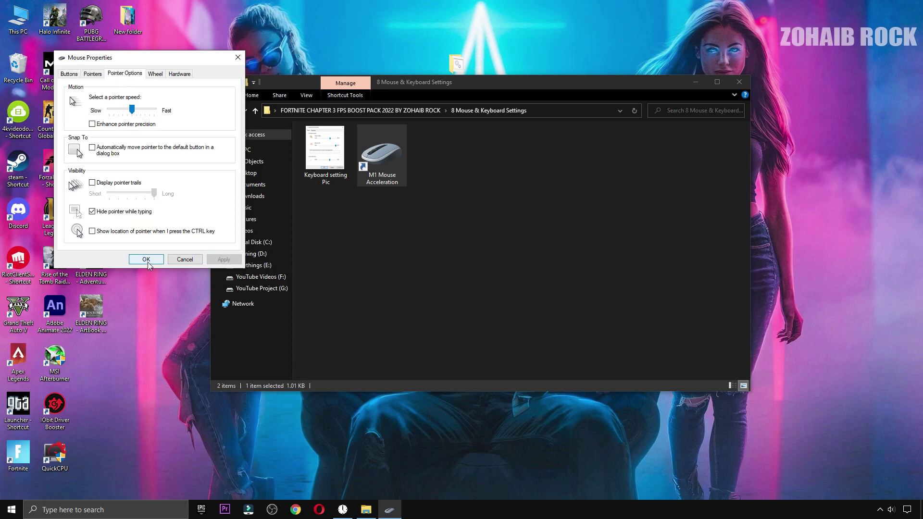
Open the Keyboard setting Pic, place the Windows Keyboard properties beside it to compare the repeat and blink settings, and accept them
double_click(310, 166)
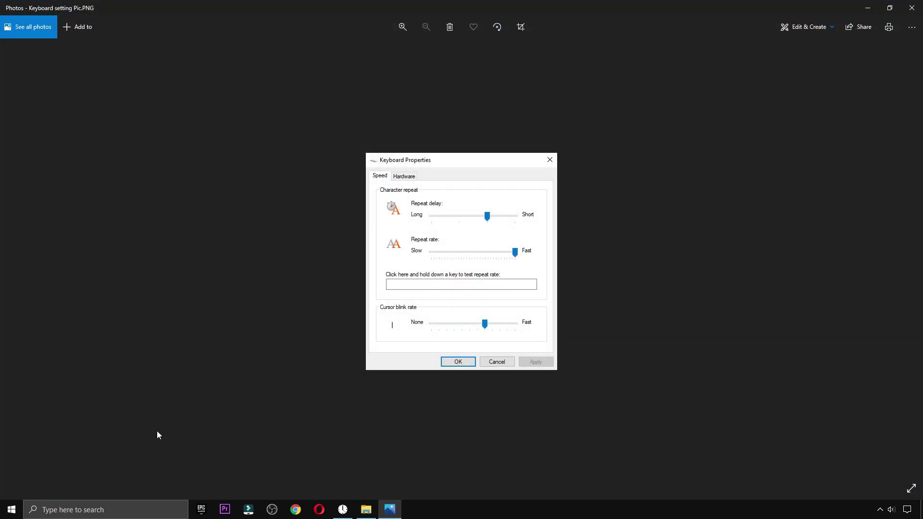
click(113, 510)
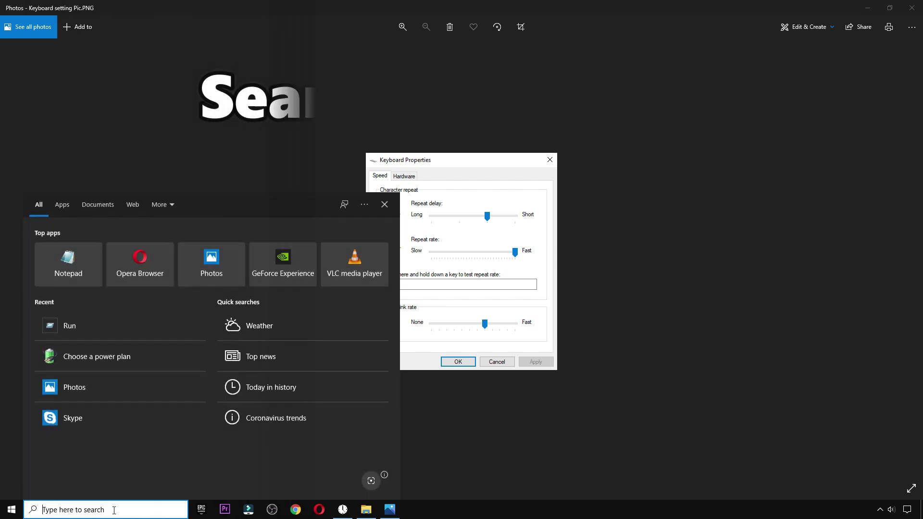
text(key)
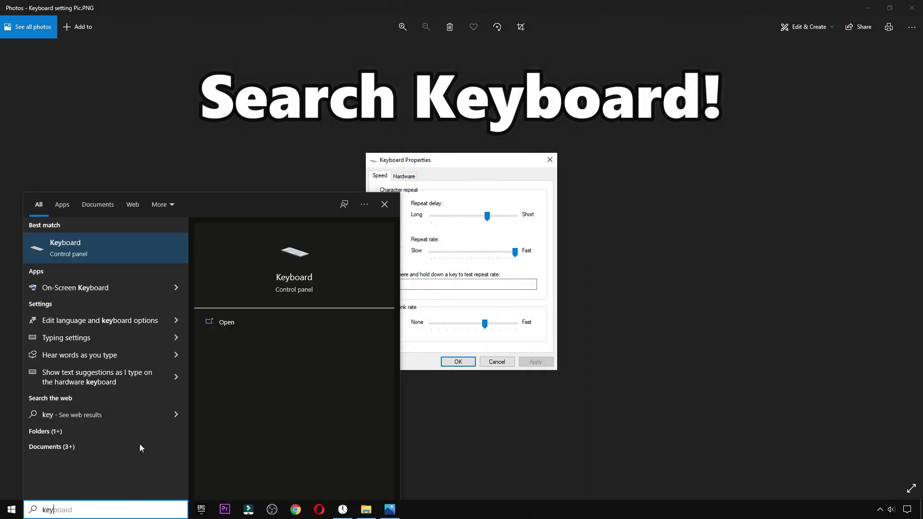
click(61, 243)
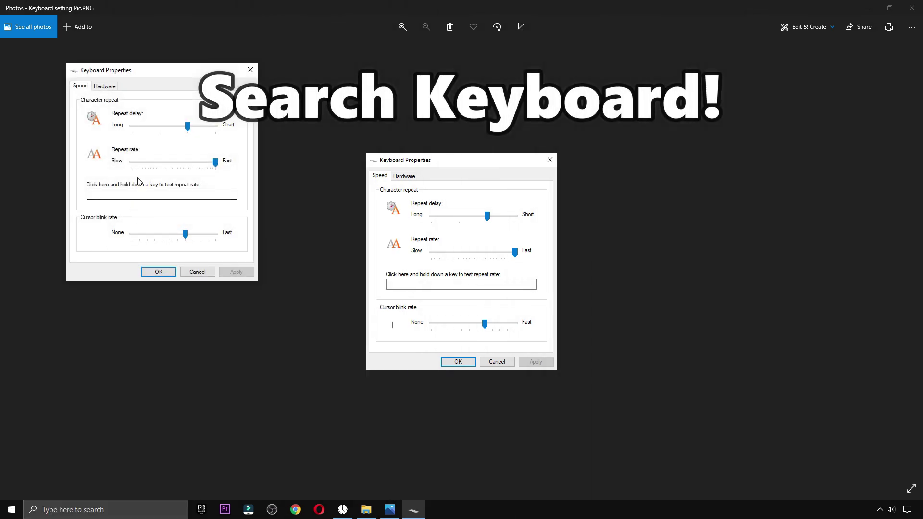
drag(178, 79, 268, 163)
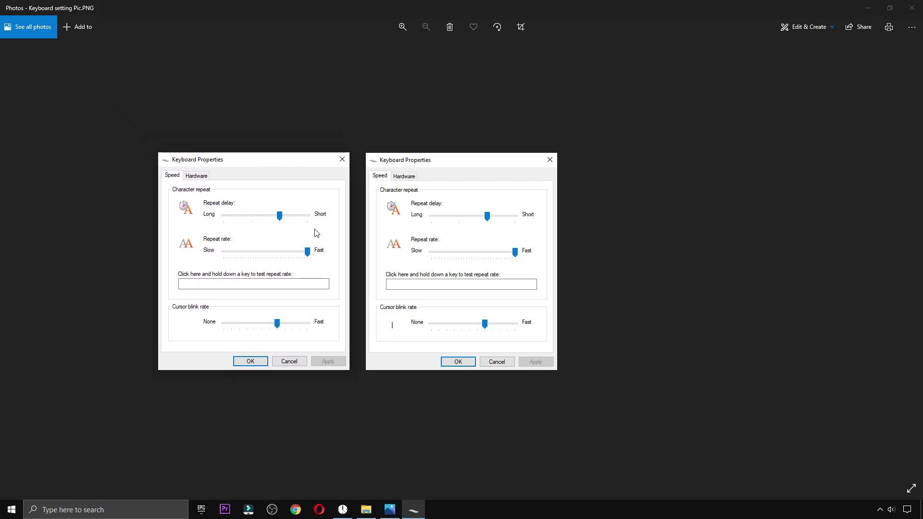
click(252, 361)
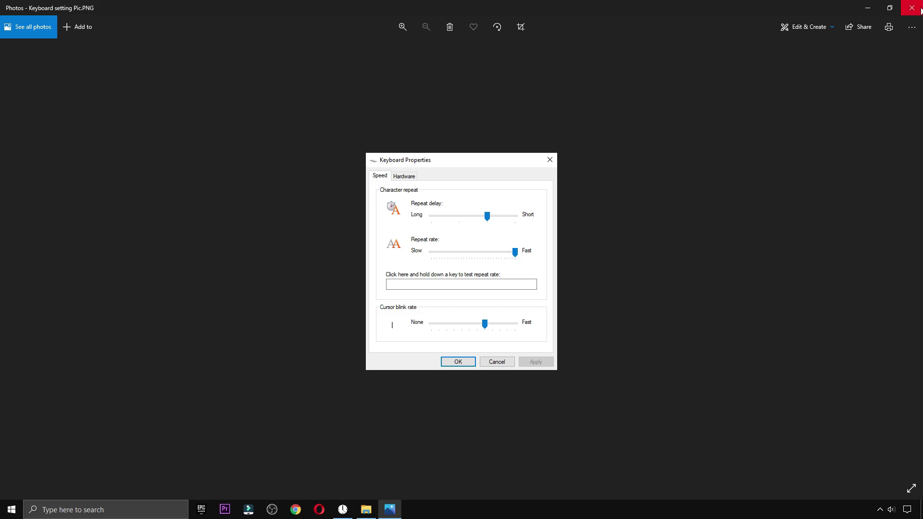
Close the keyboard picture, open the pack's 7 Fortnite Mode Settings Pics folder, and show its contents as extra large icons
click(912, 8)
key(BackSpace)
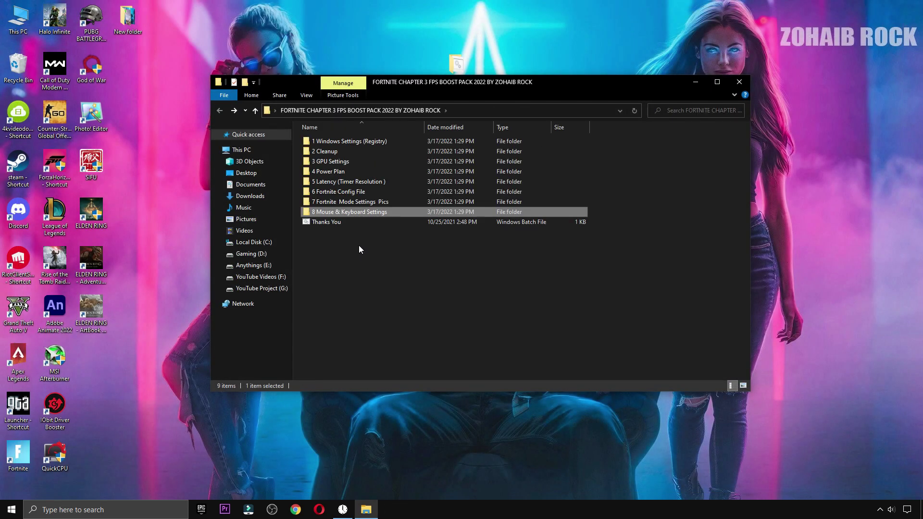
double_click(348, 203)
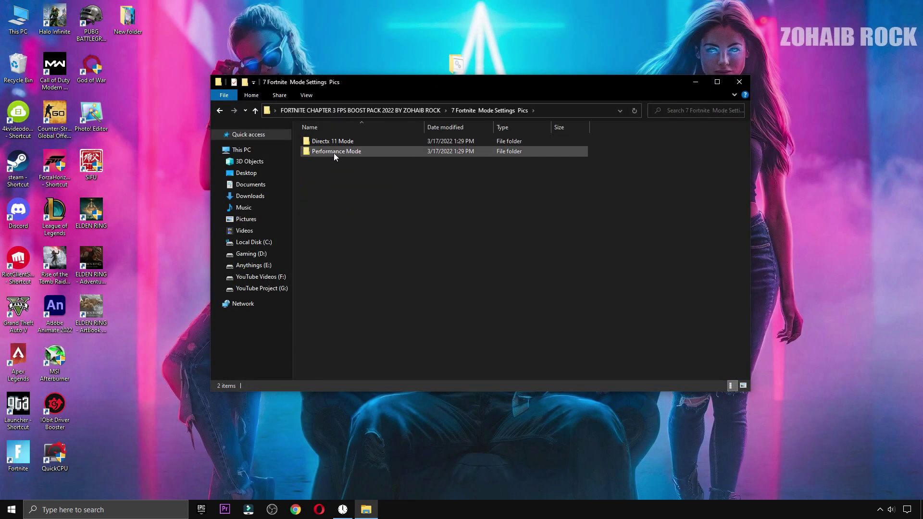
right_click(370, 188)
mouse_move(392, 194)
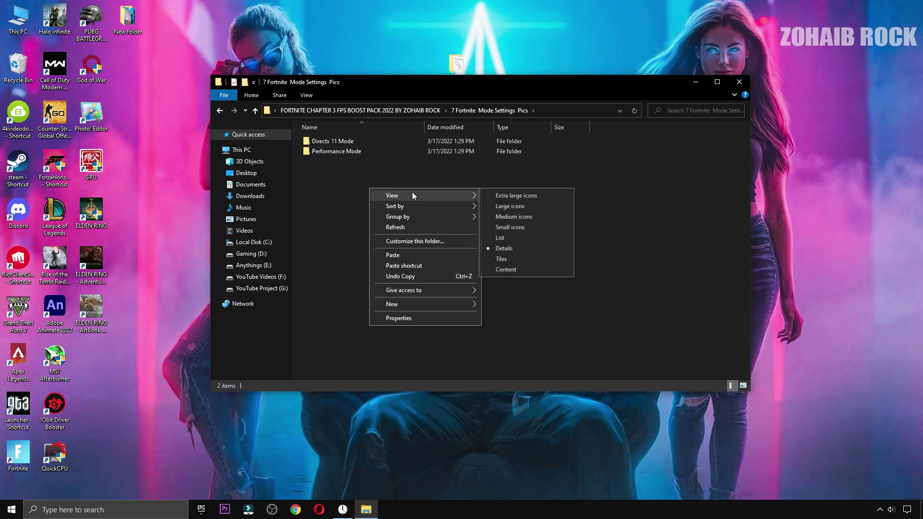
click(493, 196)
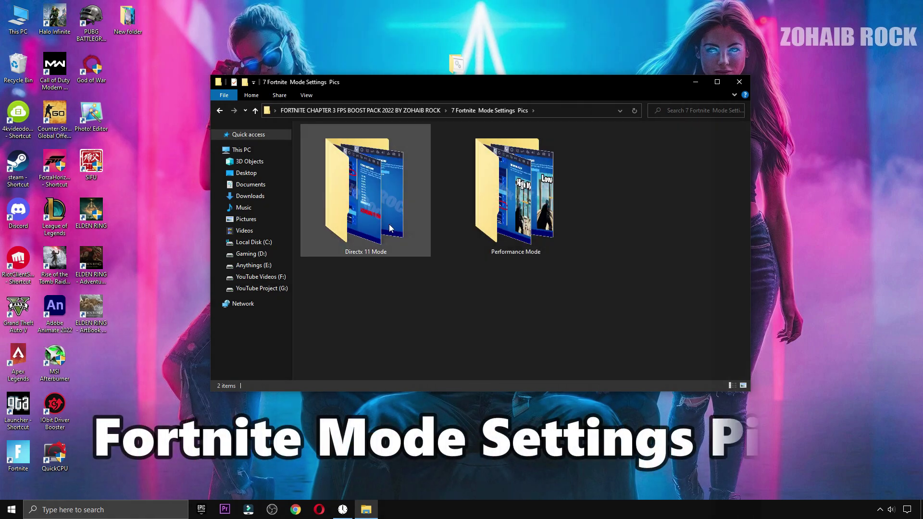
Review the recommended Fortnite video settings in the Directx 11 Mode 1 and Directx 11 Mode 2 pictures, and close the viewer
double_click(328, 188)
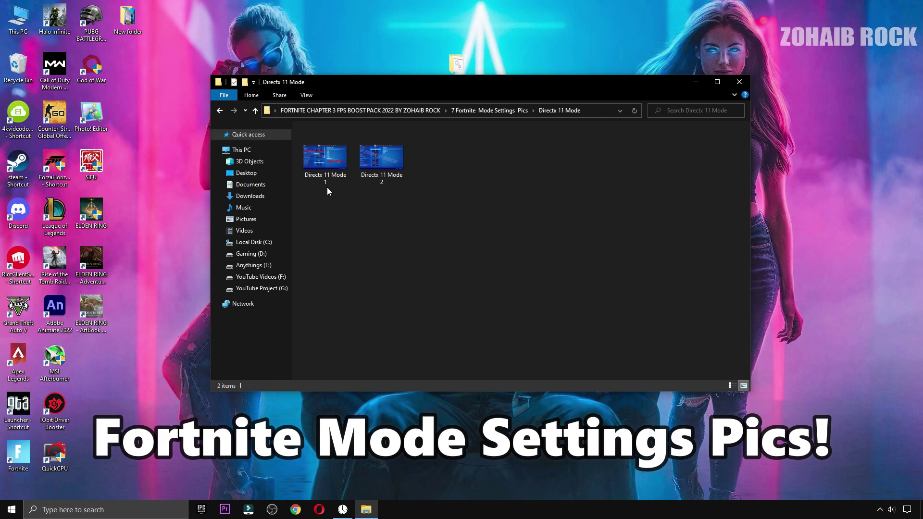
double_click(324, 175)
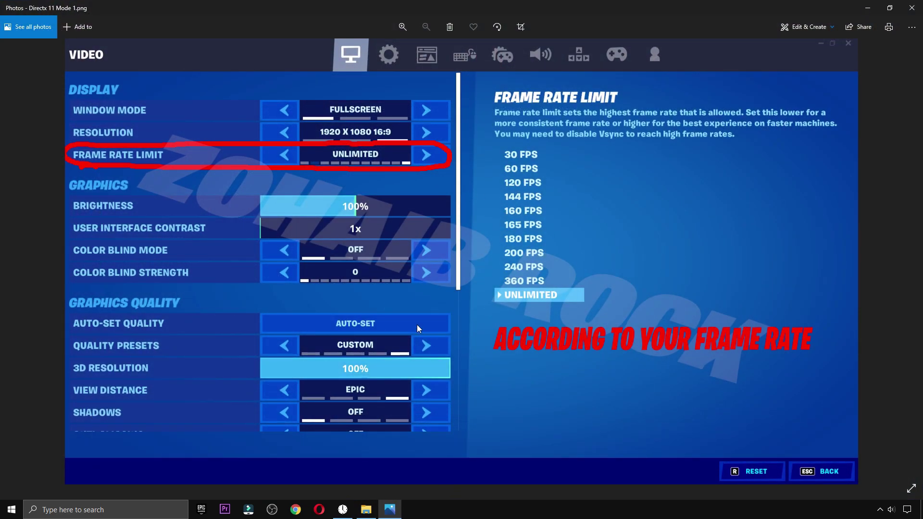
key(Right)
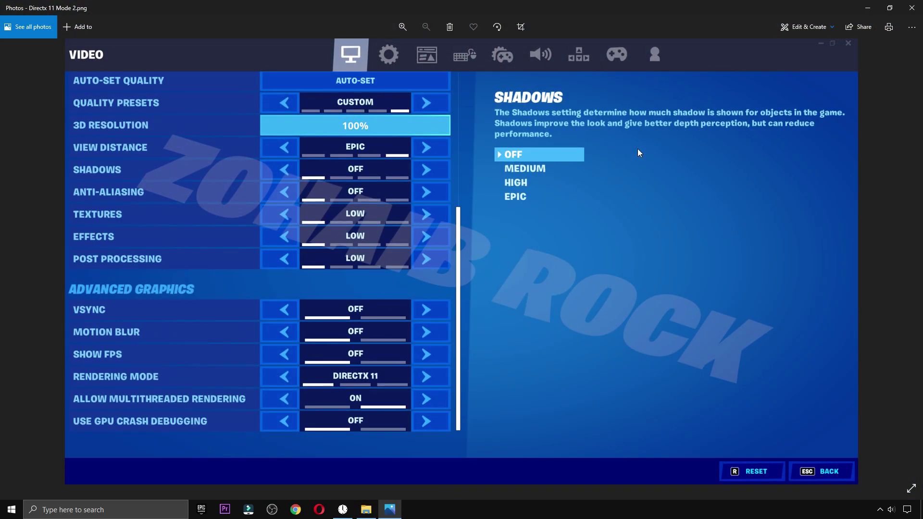
click(918, 4)
Review the three Performance Mode pictures, including the High Meshes and Low Meshes variants, and close the viewer
key(alt+Up)
double_click(500, 191)
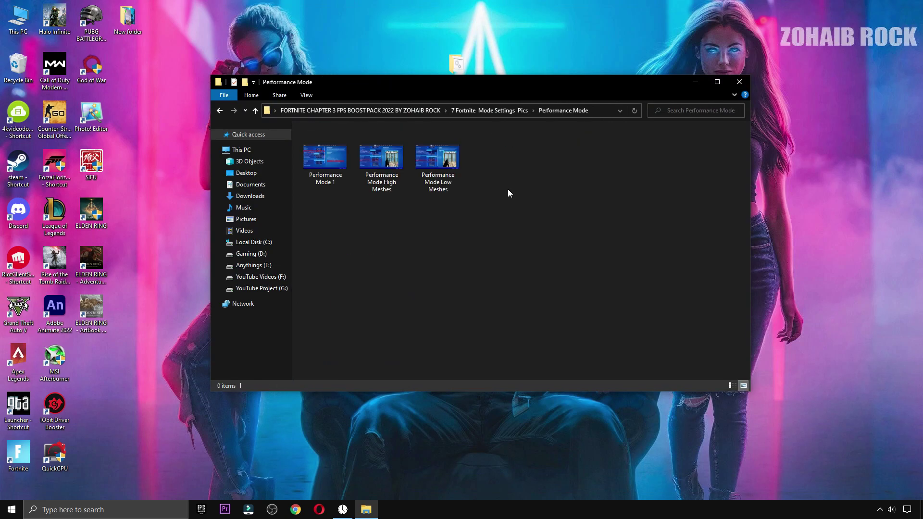
double_click(330, 157)
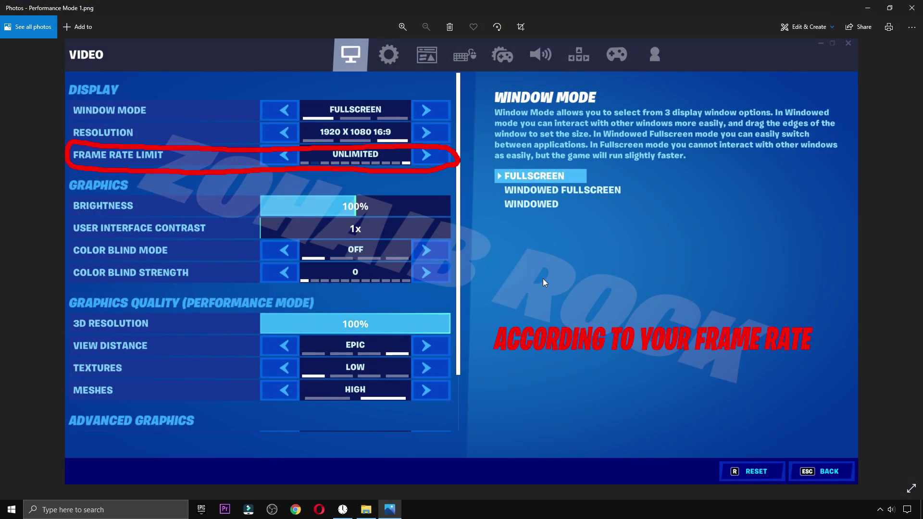
key(Right)
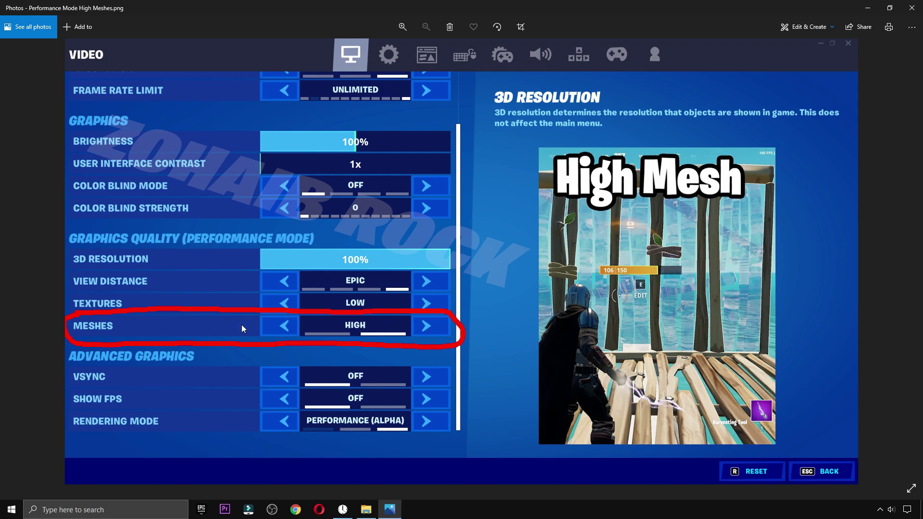
key(Right)
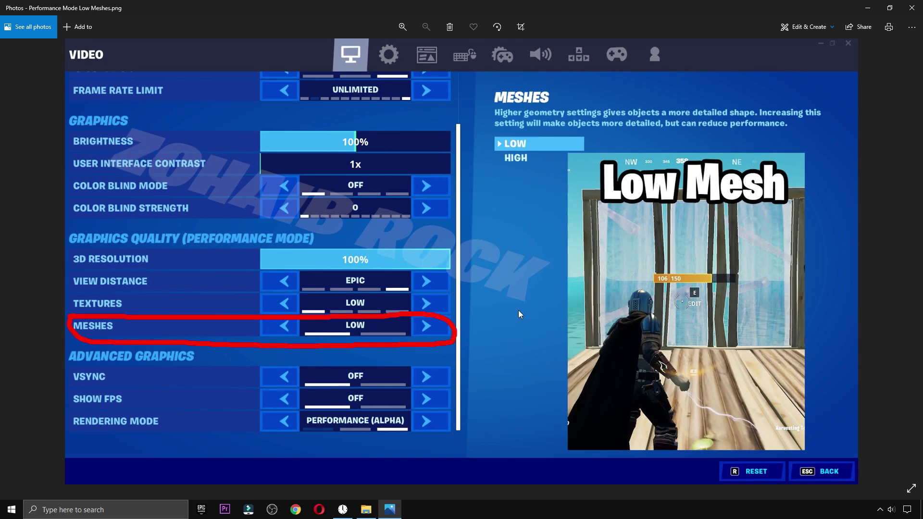
click(912, 8)
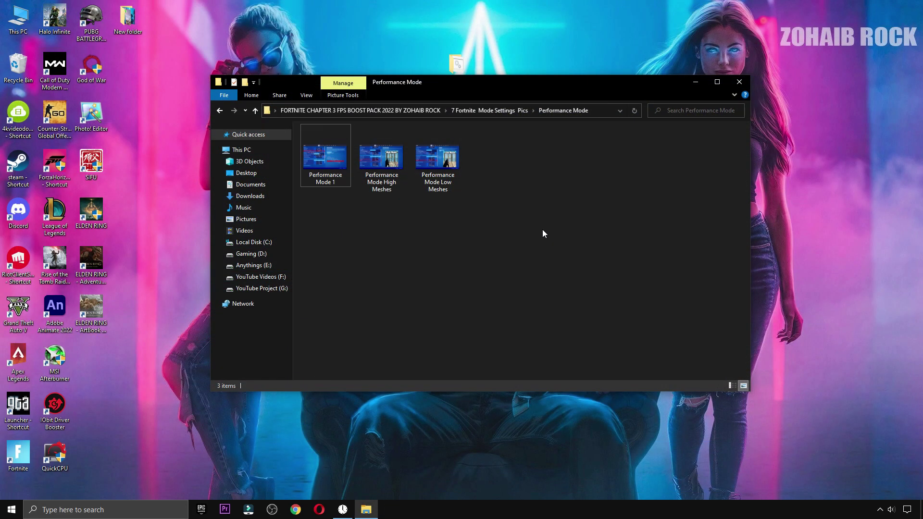
Close the pack's folder window, move the pack folder below New folder among the desktop icons, and refresh the desktop
key(alt+F4)
click(454, 67)
drag(449, 70, 139, 88)
right_click(135, 178)
click(160, 206)
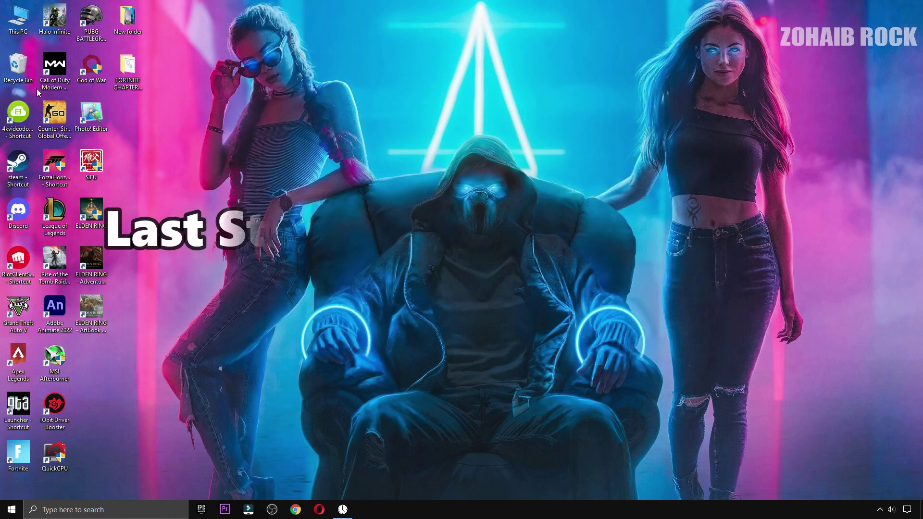
Empty the Recycle Bin and confirm the permanent deletion
right_click(27, 75)
click(58, 93)
click(500, 291)
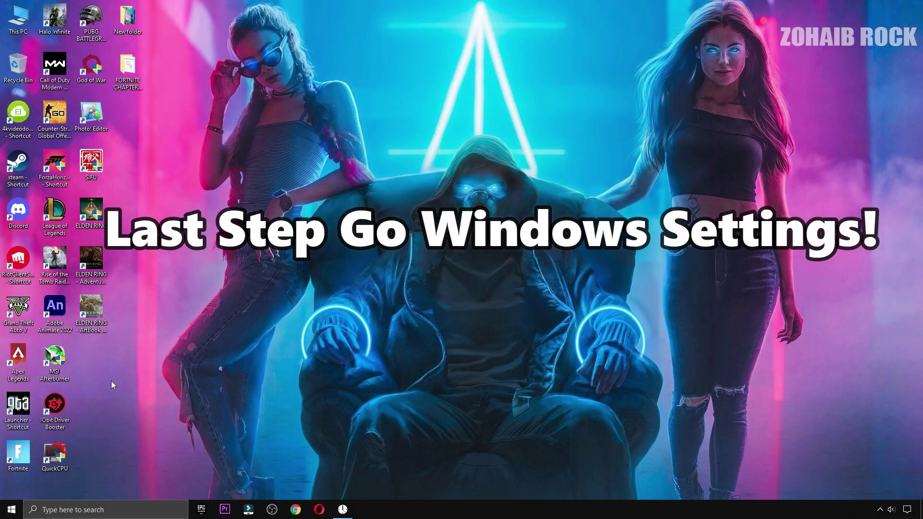
Open Graphics settings from the Gaming section of Windows Settings and remove the existing Fortnite entry from the app preferences
click(11, 510)
click(33, 468)
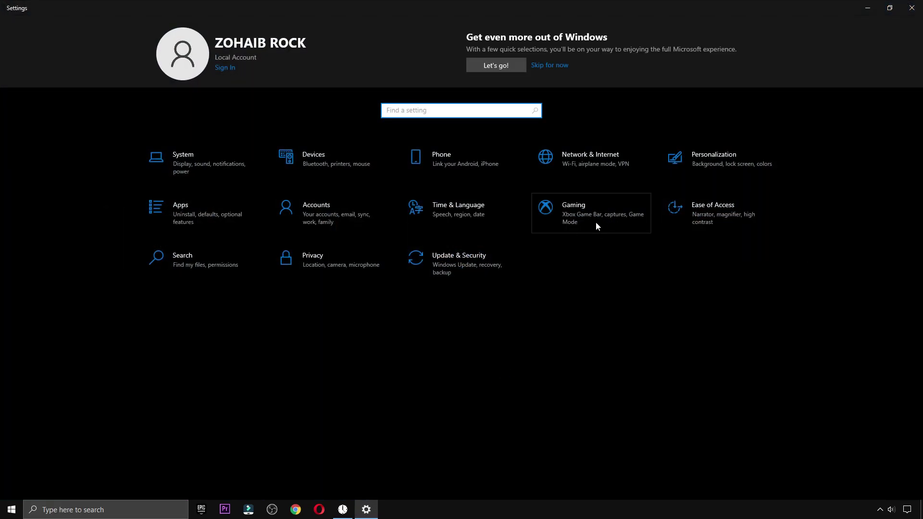
click(596, 222)
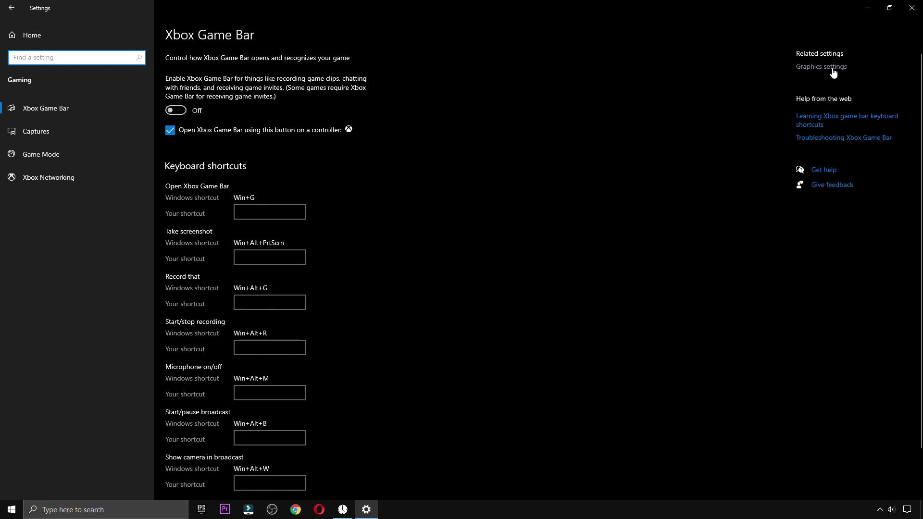
click(814, 69)
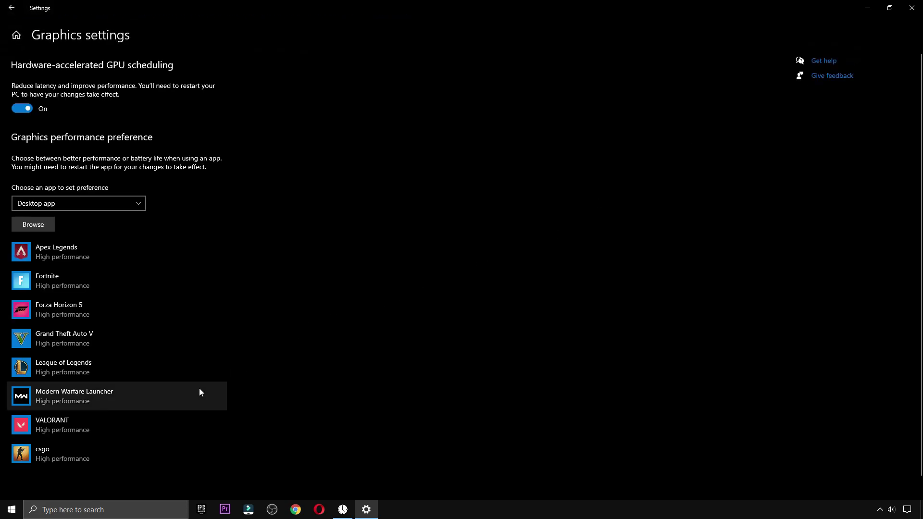
click(80, 286)
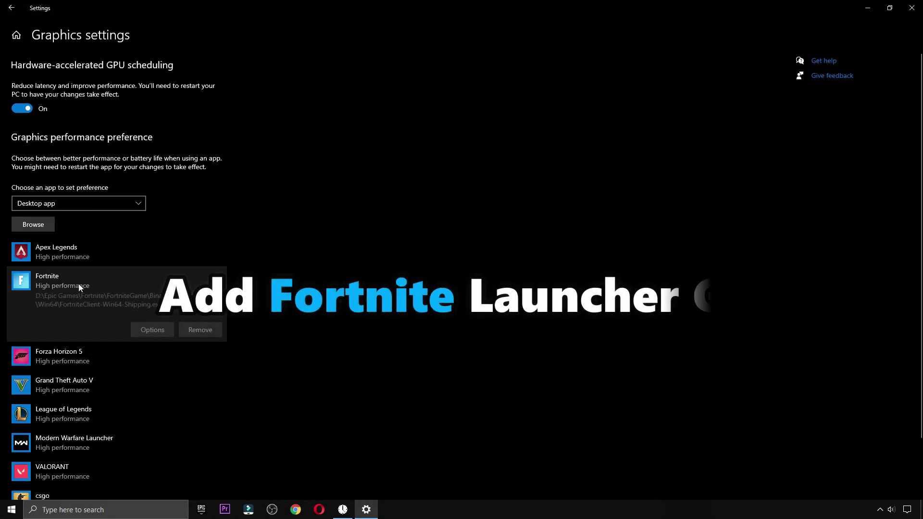
click(195, 330)
Add FortniteClient-Win64-Shipping from D:\Epic Games\Fortnite\FortniteGame\Binaries\Win64 as a desktop app in the graphics performance preferences
click(52, 228)
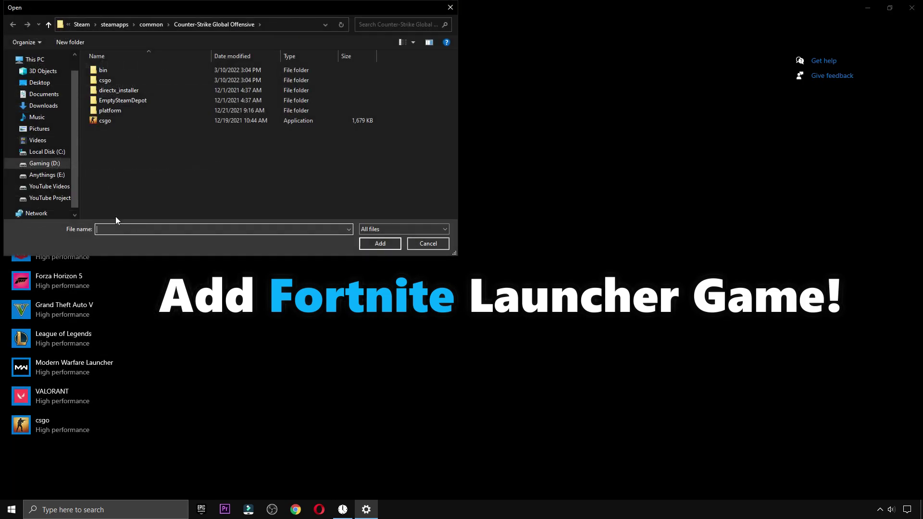
click(43, 163)
double_click(122, 72)
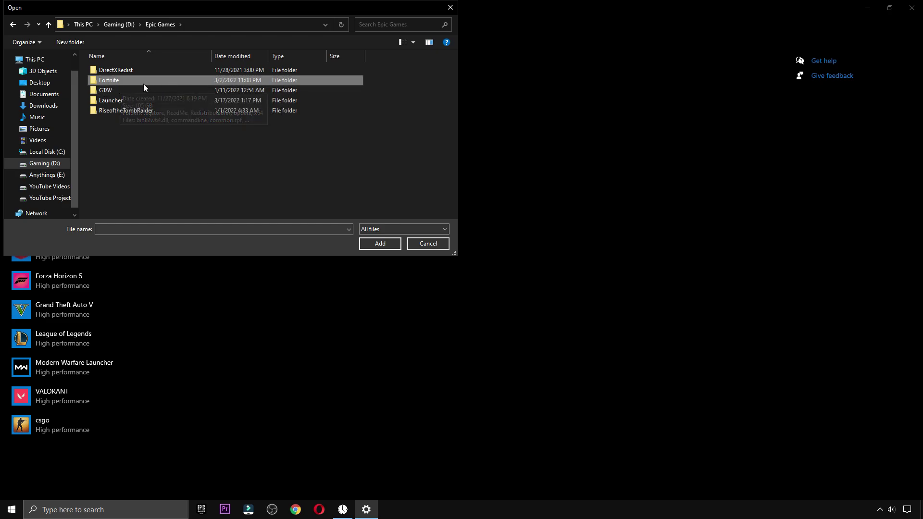
double_click(105, 81)
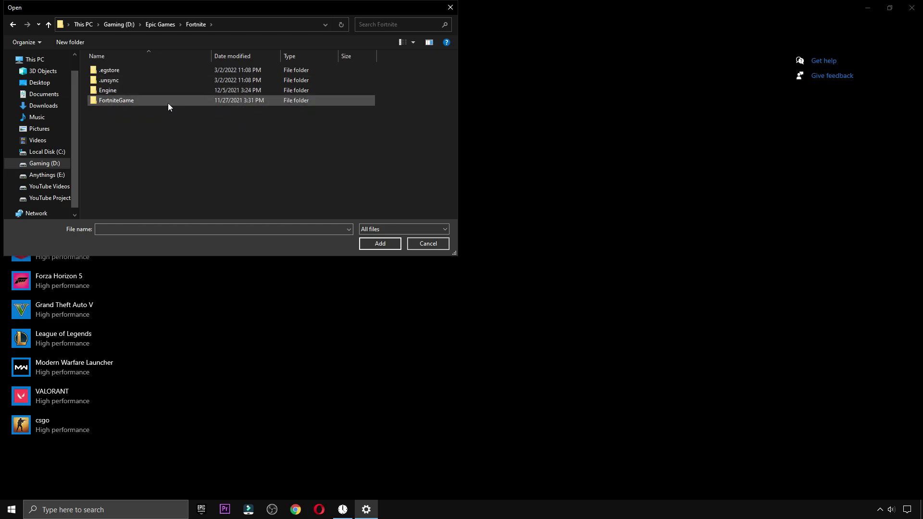
double_click(135, 103)
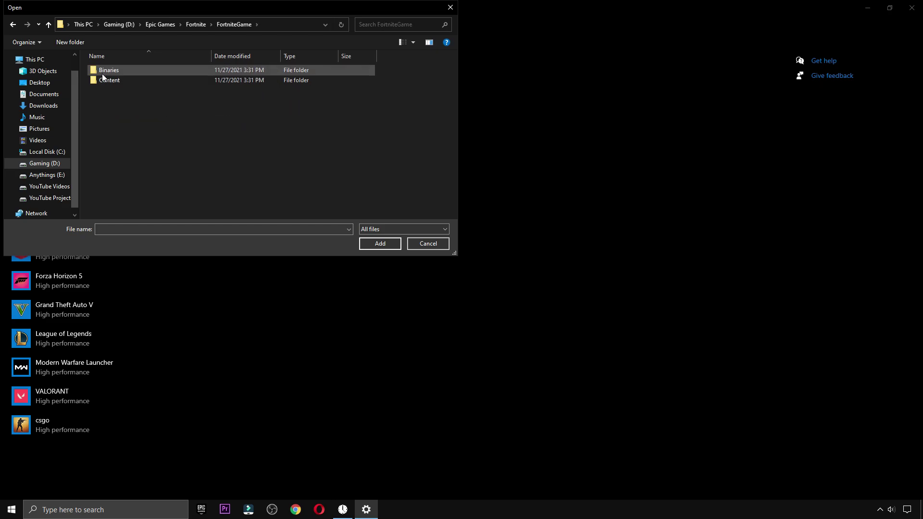
double_click(161, 69)
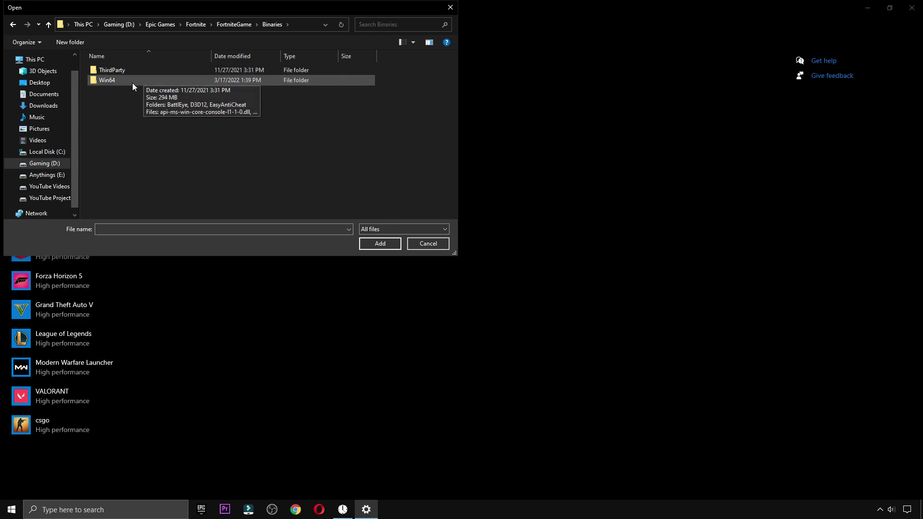
double_click(160, 80)
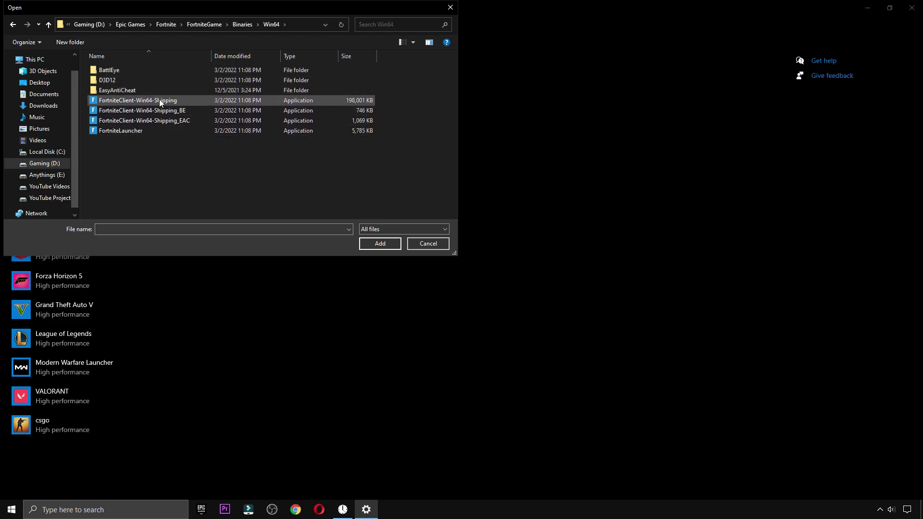
click(369, 104)
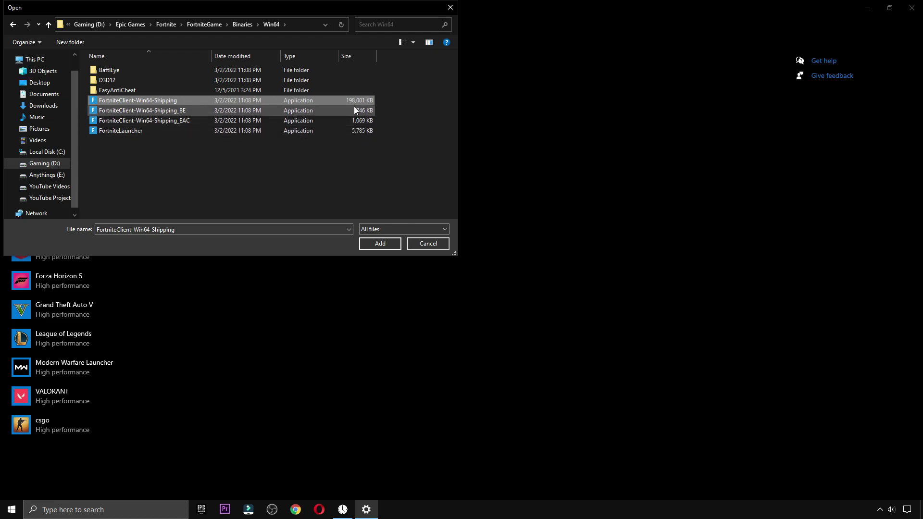
click(373, 244)
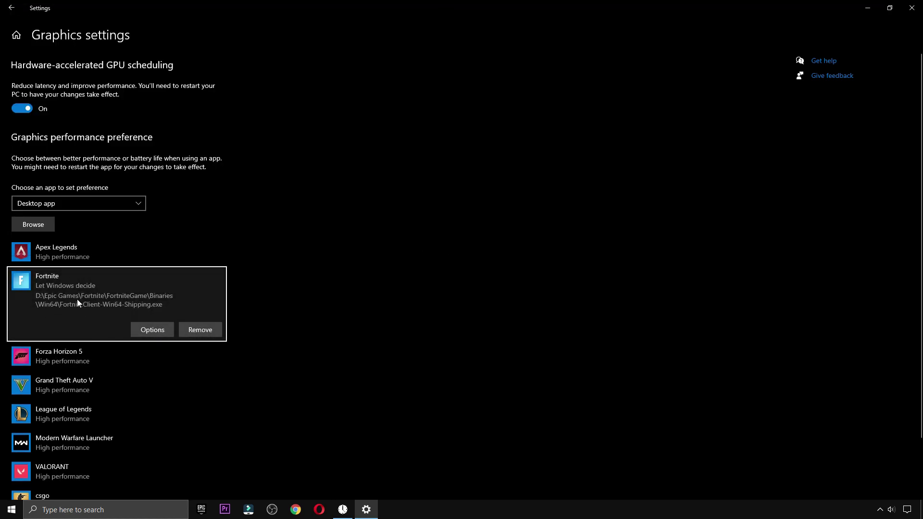
Set Fortnite's graphics preference to High performance, save it, and close Settings
click(158, 330)
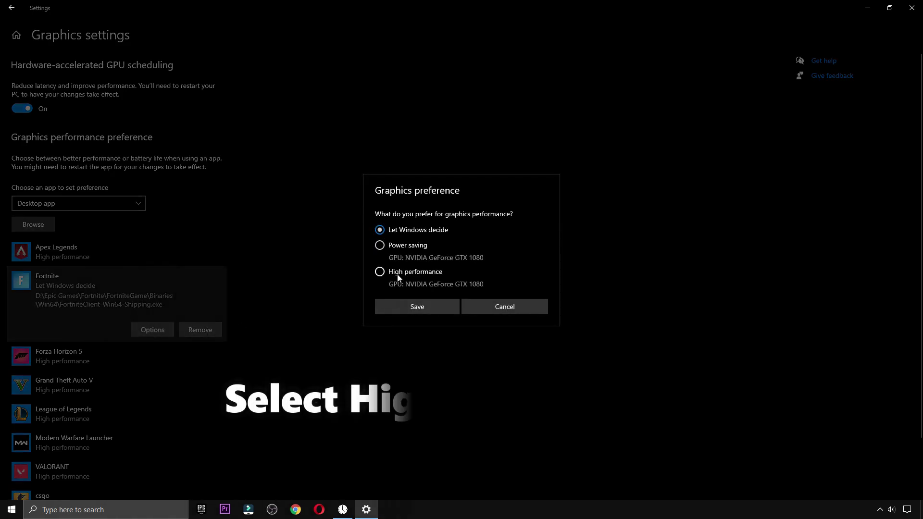
click(434, 273)
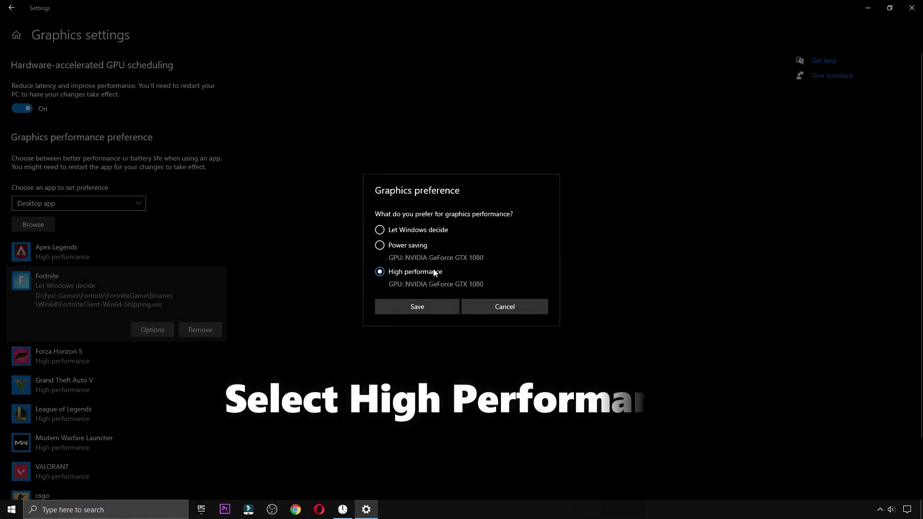
click(423, 307)
key(alt+F4)
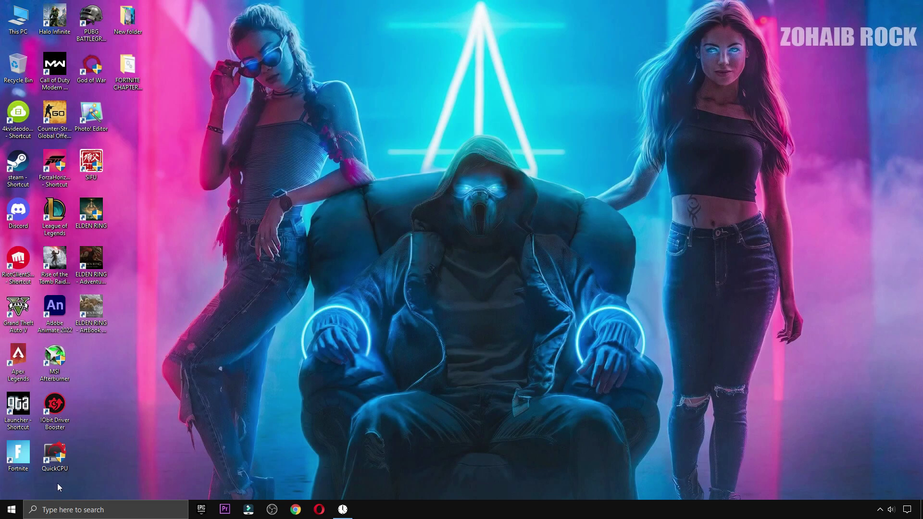
Open the Windows power options for restarting the PC
click(12, 509)
click(12, 489)
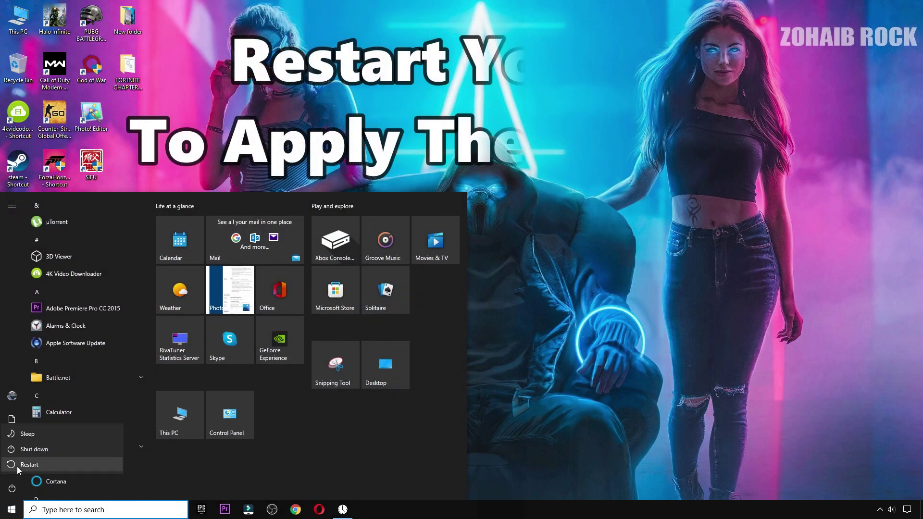